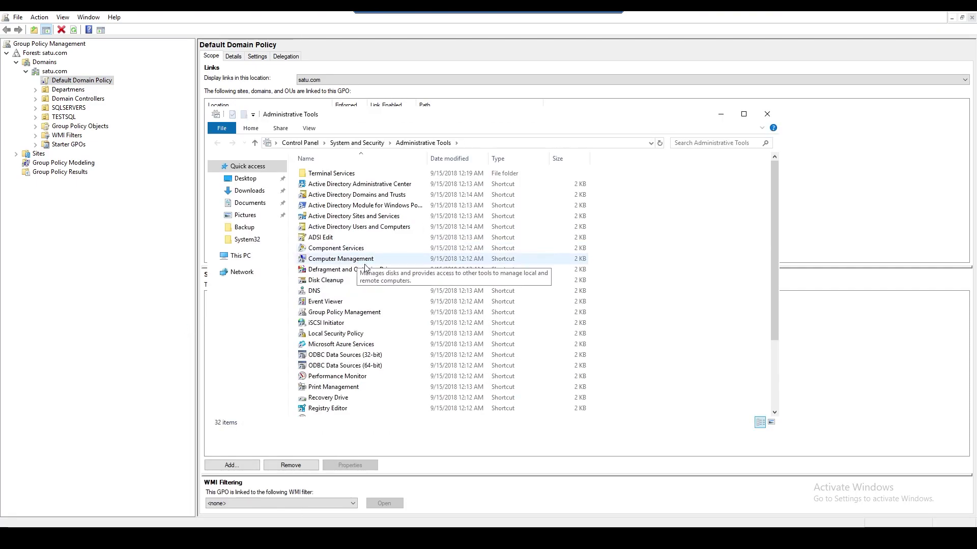
- Select the Group Policy Management shortcut and minimize the Administrative Tools folder window
{"action": "left_click", "coordinate": [346, 312]}
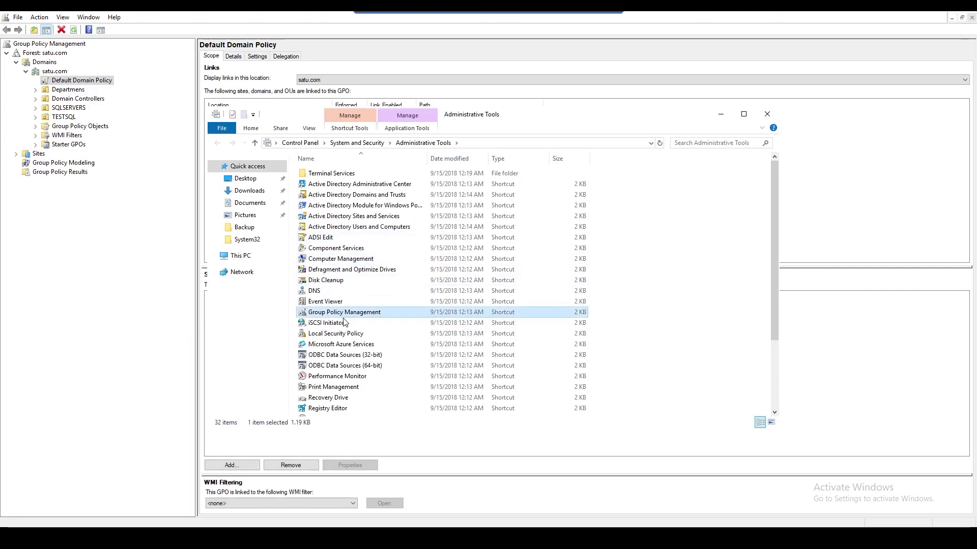
{"action": "left_click", "coordinate": [720, 114]}
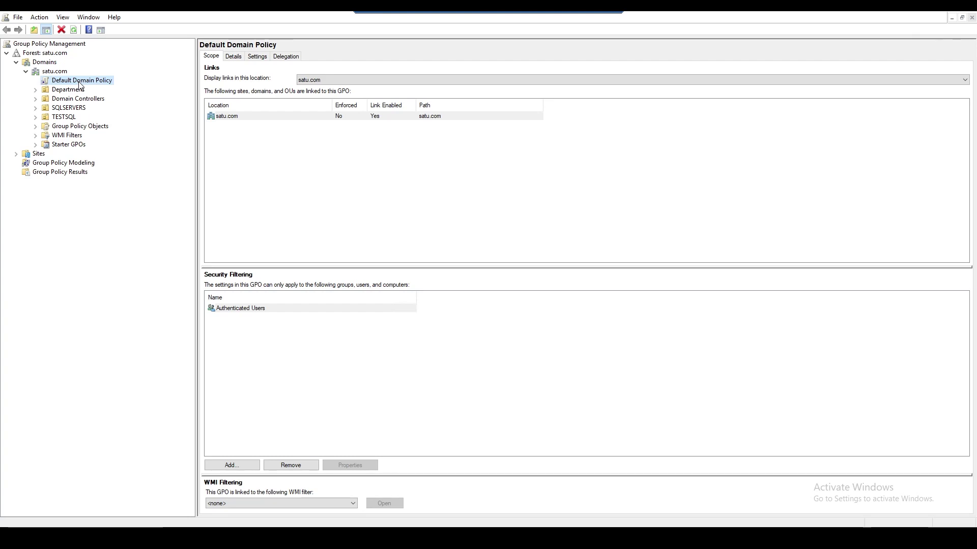
- Add a GPO named 'Remote Connect' under Group Policy Objects and select it
{"action": "double_click", "coordinate": [56, 127]}
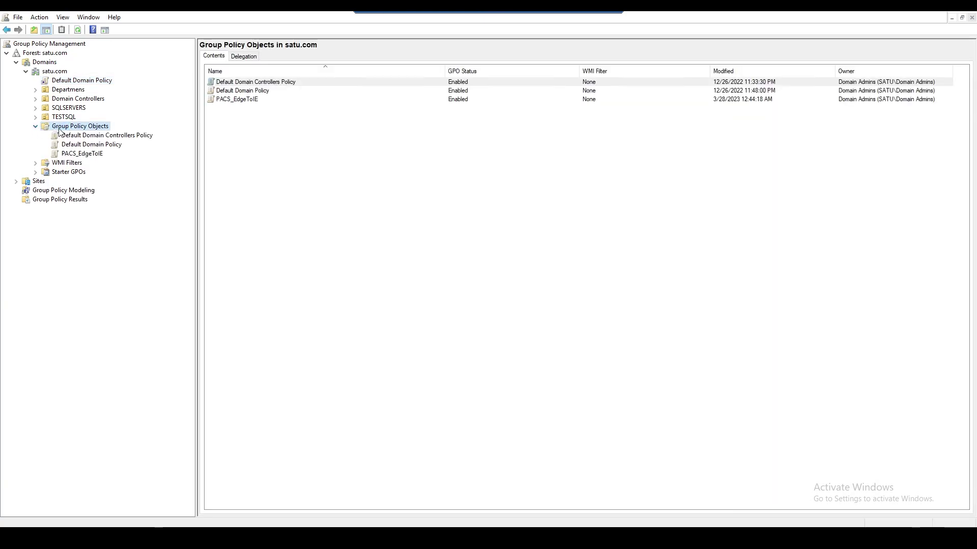
{"action": "right_click", "coordinate": [76, 127]}
{"action": "left_click", "coordinate": [109, 133]}
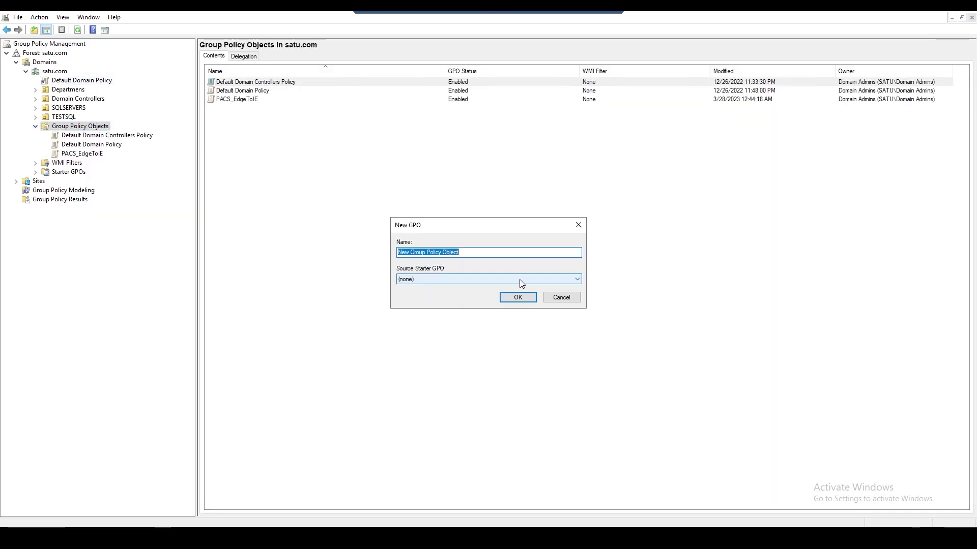
{"action": "type", "text": "Rem"}
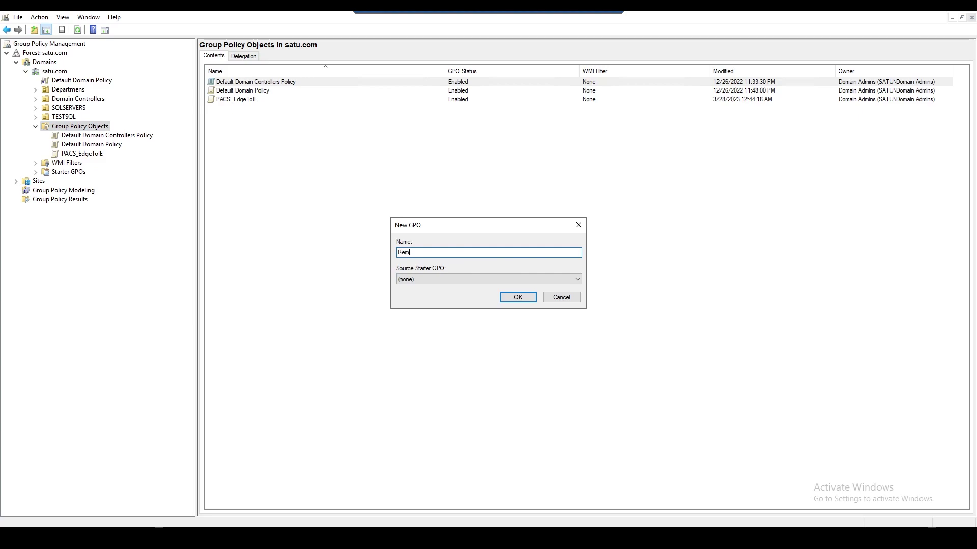
{"action": "type", "text": "ote Connect"}
{"action": "left_click", "coordinate": [517, 298]}
{"action": "left_click", "coordinate": [85, 163]}
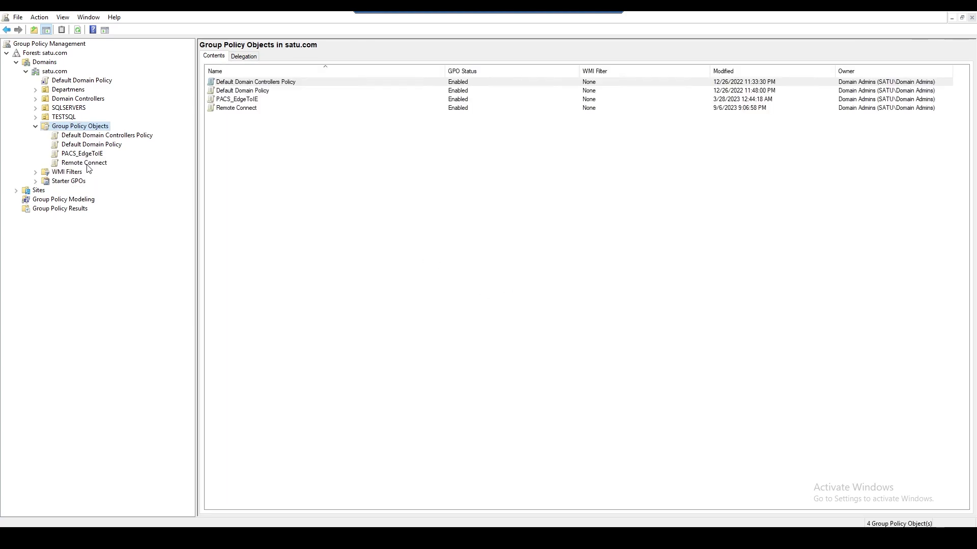
- Review Remote Connect's Delegation and Settings views, then open it in the policy editor
{"action": "right_click", "coordinate": [84, 164]}
{"action": "key", "text": "Escape"}
{"action": "left_click", "coordinate": [294, 57]}
{"action": "left_click", "coordinate": [257, 56]}
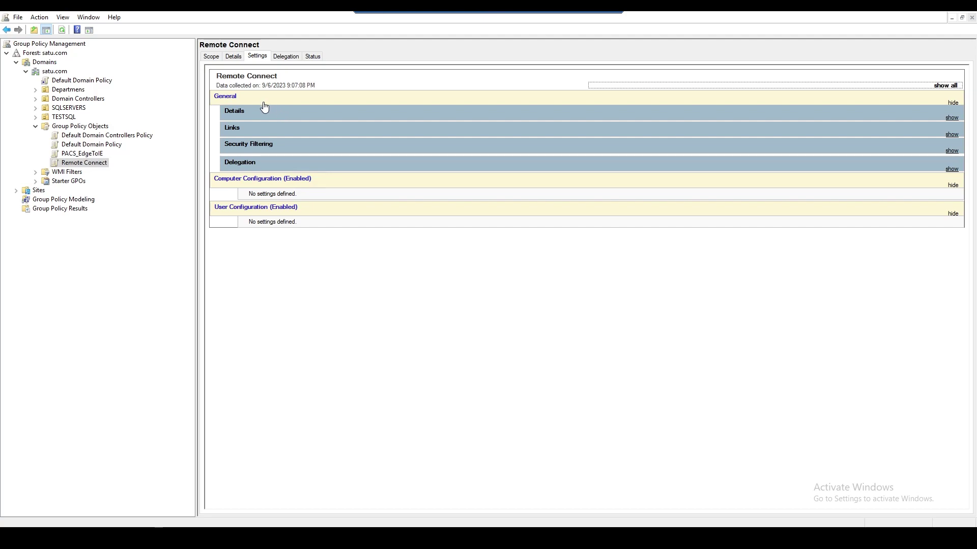
{"action": "right_click", "coordinate": [97, 164]}
{"action": "left_click", "coordinate": [122, 170]}
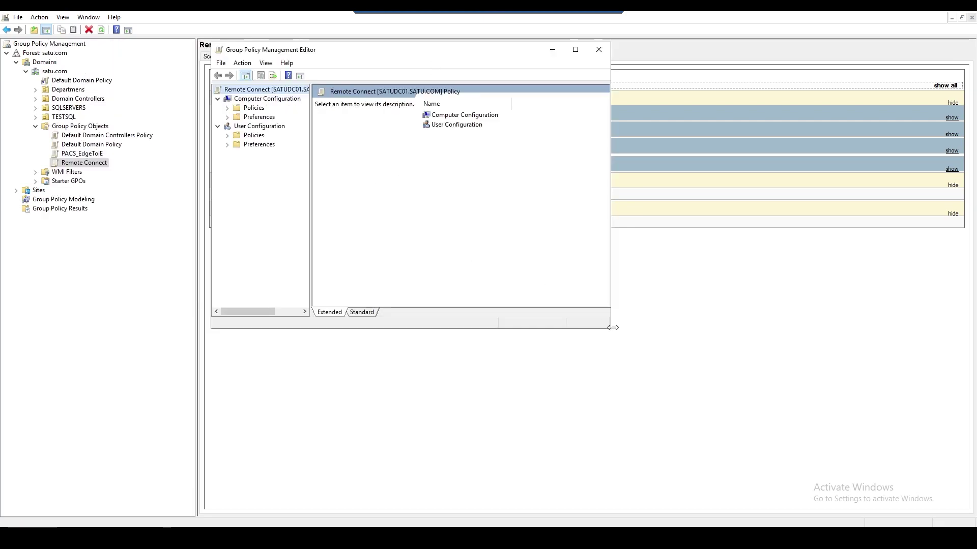
- Enlarge the editor and show Computer Configuration's Control Panel Settings > Local Users and Groups
{"action": "left_click_drag", "start_coordinate": [612, 327], "coordinate": [750, 394]}
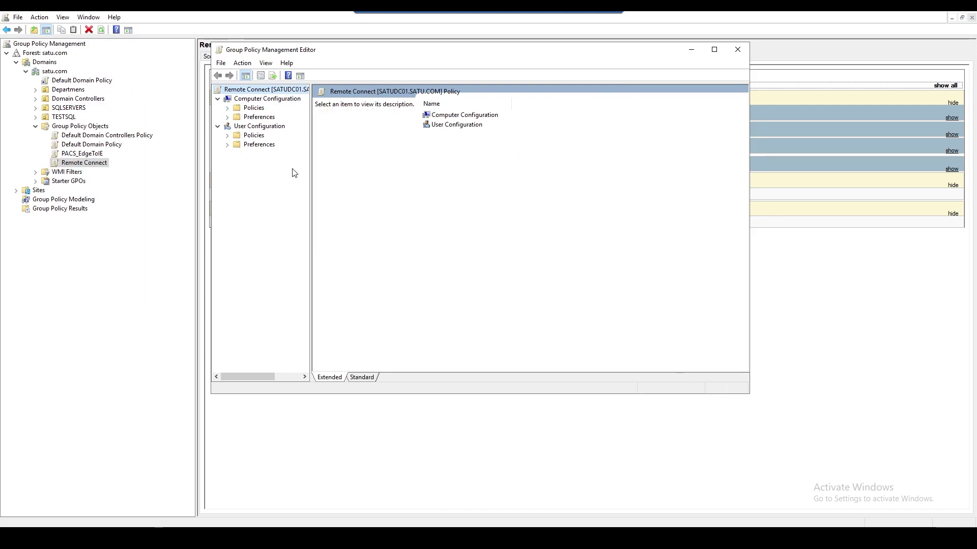
{"action": "left_click", "coordinate": [267, 99]}
{"action": "left_click", "coordinate": [227, 117]}
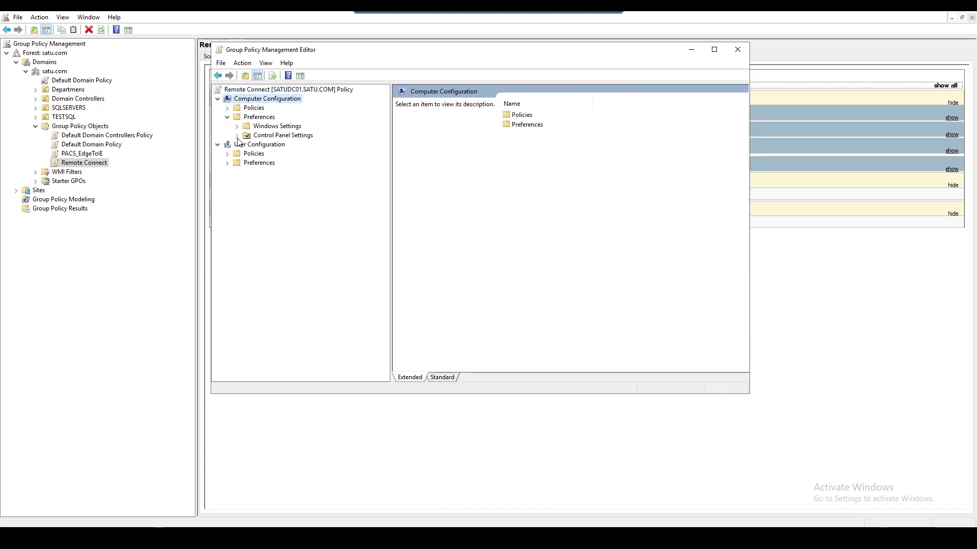
{"action": "left_click", "coordinate": [238, 136]}
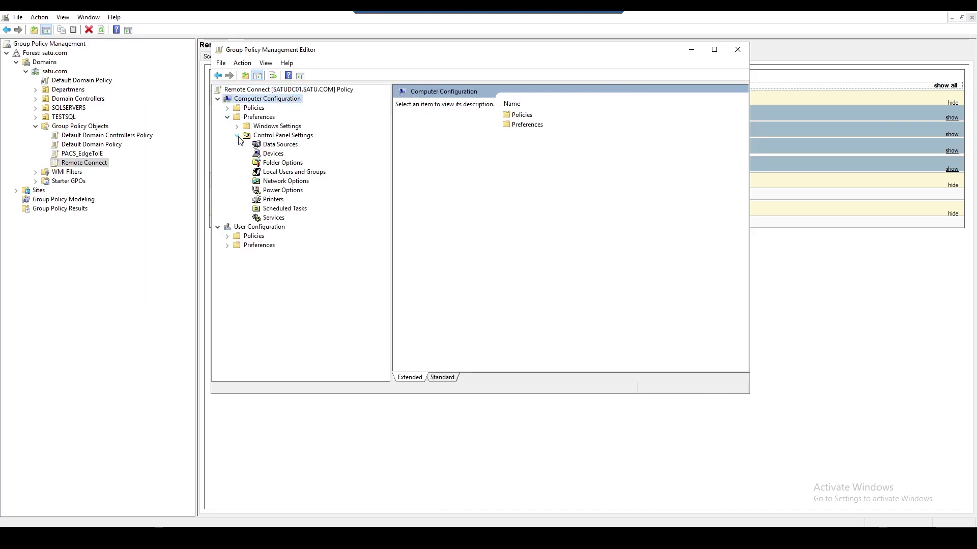
{"action": "left_click", "coordinate": [282, 174]}
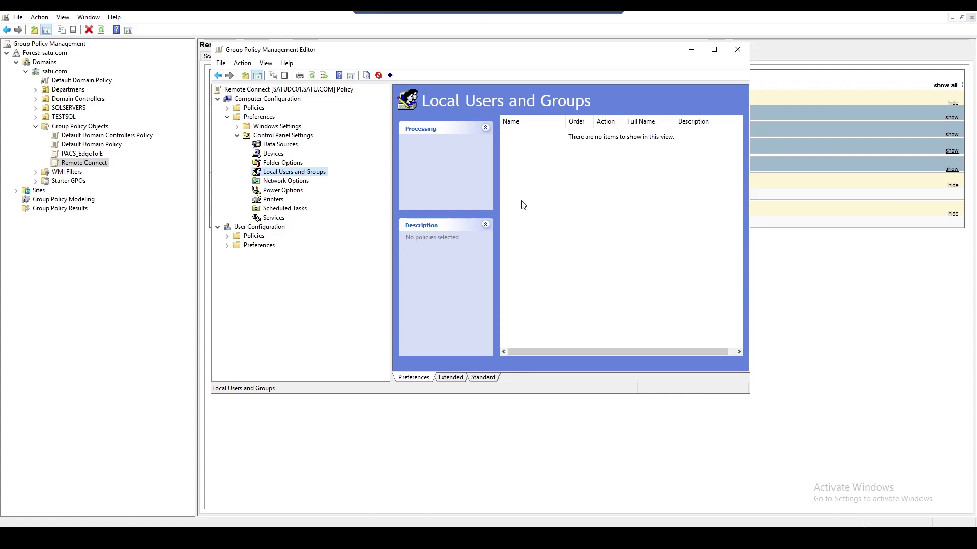
- Add a new Local Group preference item, keeping the Update action
{"action": "right_click", "coordinate": [524, 188]}
{"action": "mouse_move", "coordinate": [543, 196]}
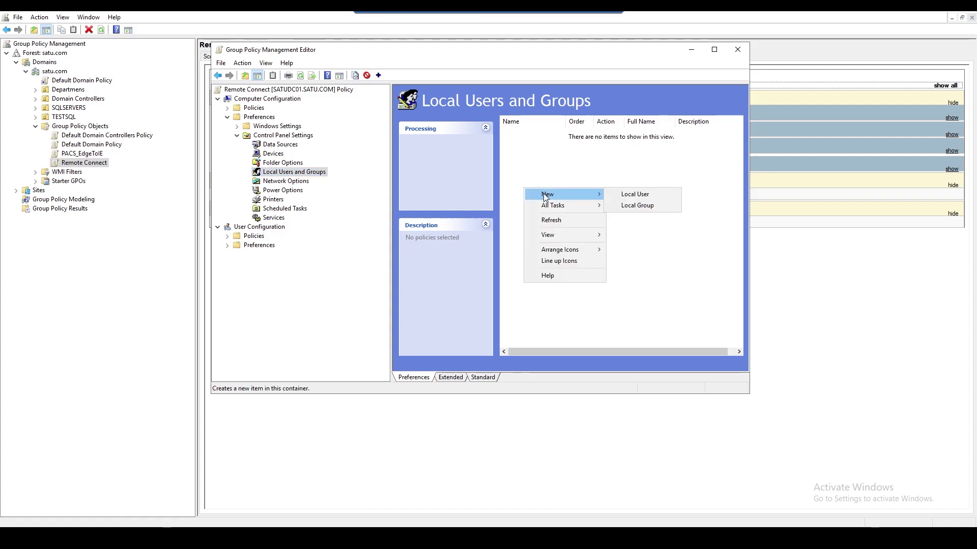
{"action": "left_click", "coordinate": [637, 205]}
{"action": "left_click", "coordinate": [457, 147]}
{"action": "left_click", "coordinate": [457, 149]}
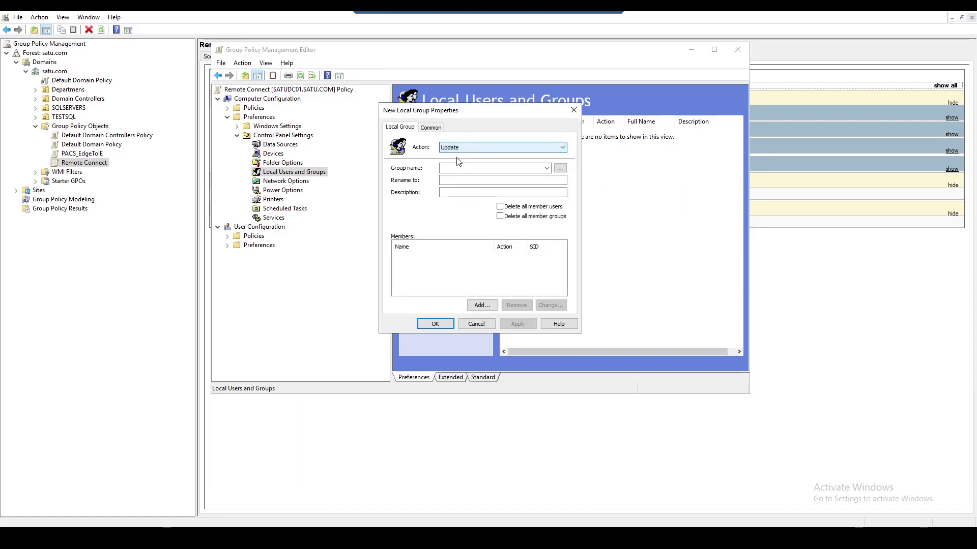
{"action": "left_click", "coordinate": [431, 127]}
{"action": "left_click", "coordinate": [528, 306]}
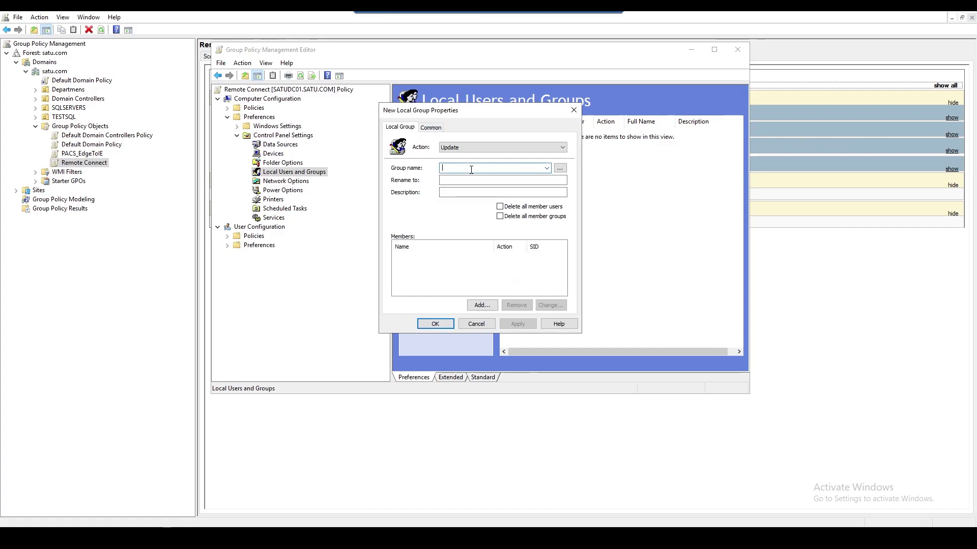
- Choose Administrators (built-in) as the group name, then cancel adding a member
{"action": "left_click", "coordinate": [546, 169]}
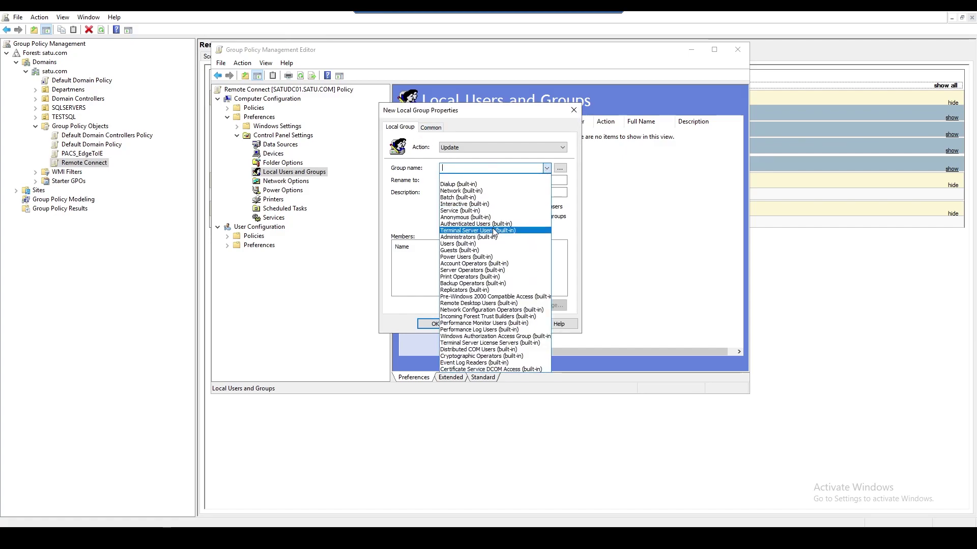
{"action": "type", "text": "admini"}
{"action": "left_click", "coordinate": [468, 237]}
{"action": "left_click", "coordinate": [459, 180]}
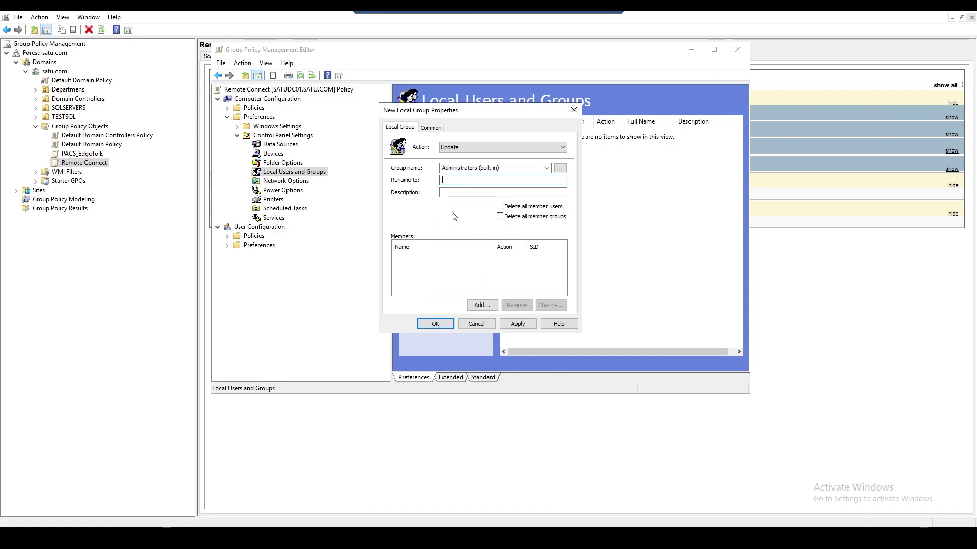
{"action": "left_click", "coordinate": [482, 305]}
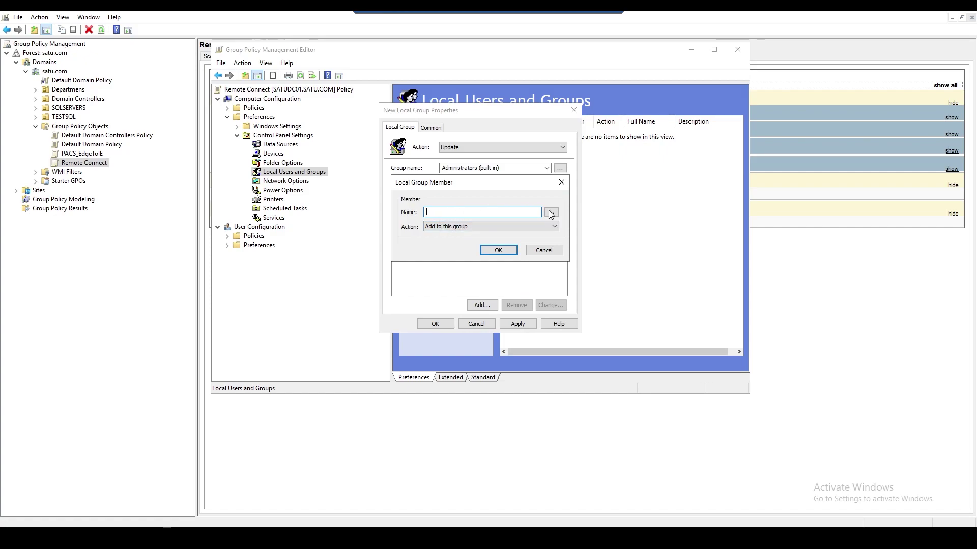
{"action": "left_click", "coordinate": [490, 227]}
{"action": "key", "text": "Escape"}
{"action": "key", "text": "Escape"}
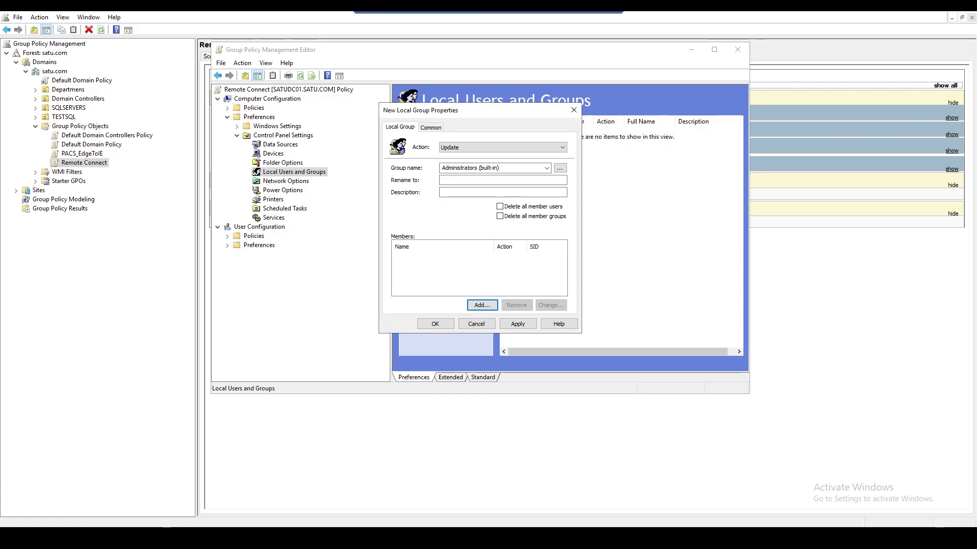
{"action": "key", "text": "super+x"}
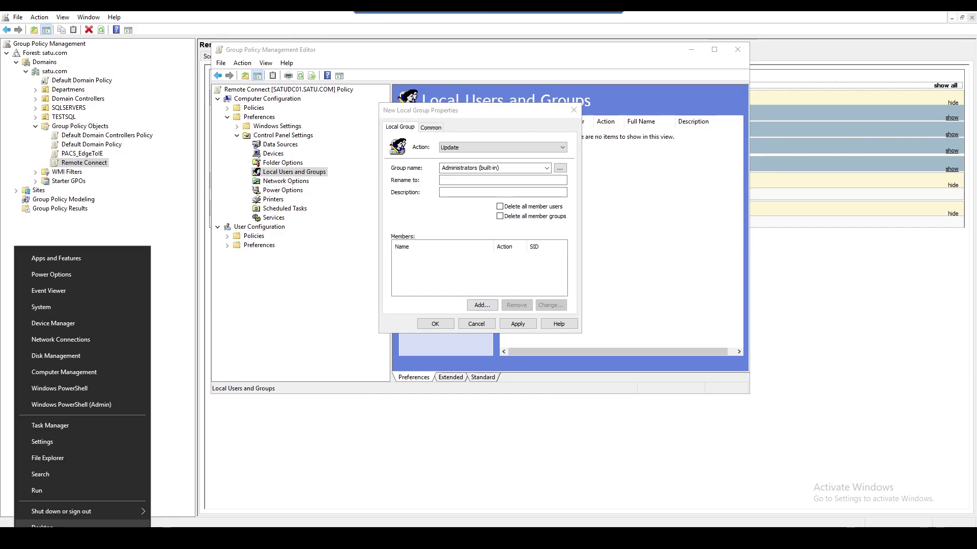
- Launch dsa.msc and create the global security group 'Local Admin' in Users
{"action": "left_click", "coordinate": [41, 491]}
{"action": "type", "text": "dsa.msc"}
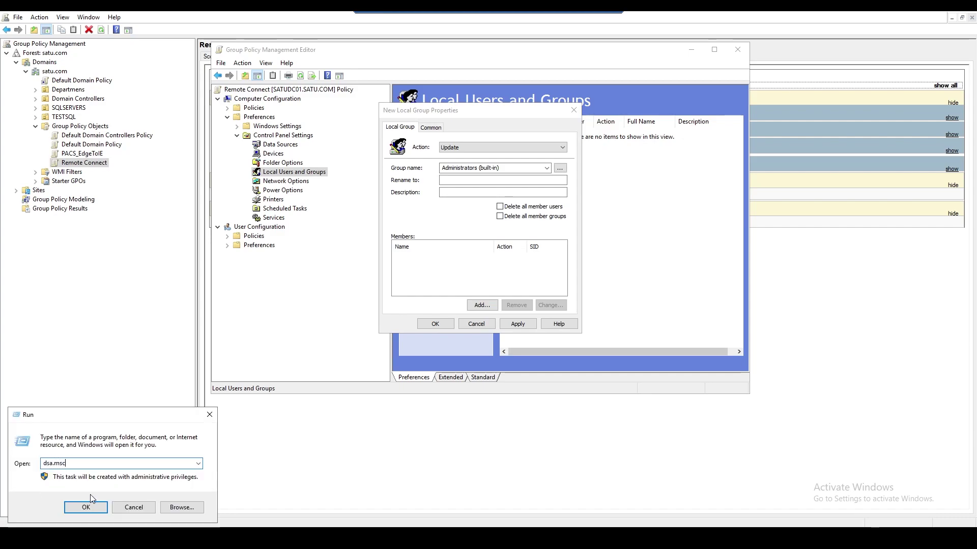
{"action": "key", "text": "Return"}
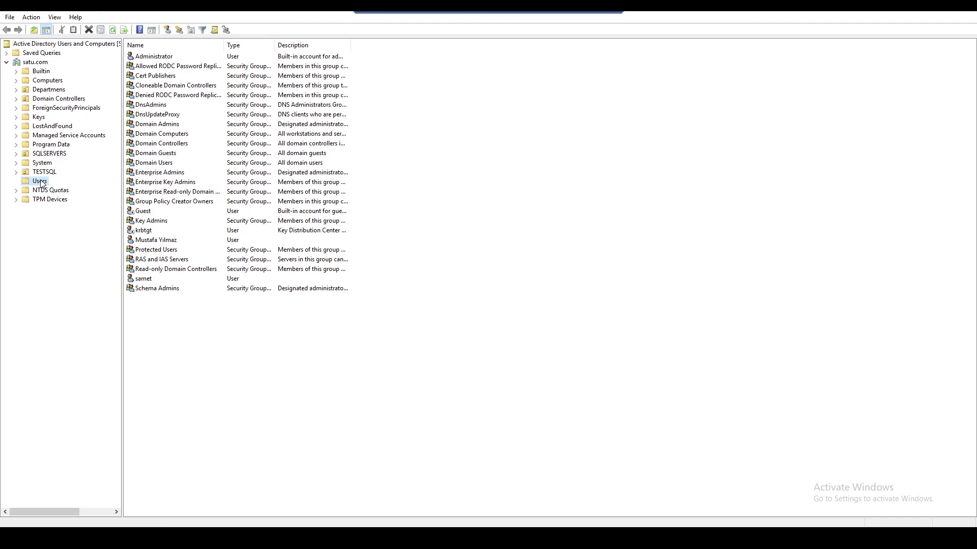
{"action": "right_click", "coordinate": [188, 324]}
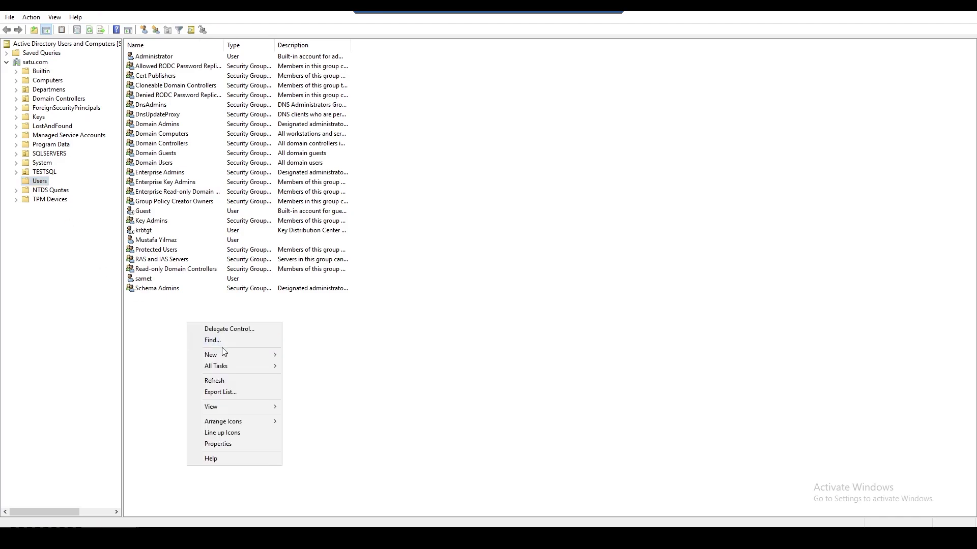
{"action": "left_click", "coordinate": [305, 377]}
{"action": "type", "text": "Local Ad"}
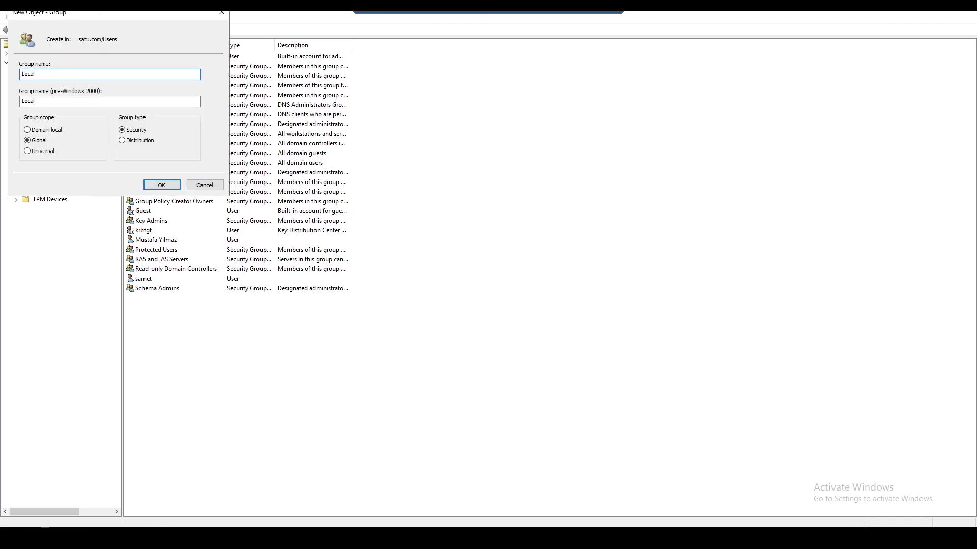
{"action": "type", "text": "min"}
{"action": "left_click", "coordinate": [162, 185]}
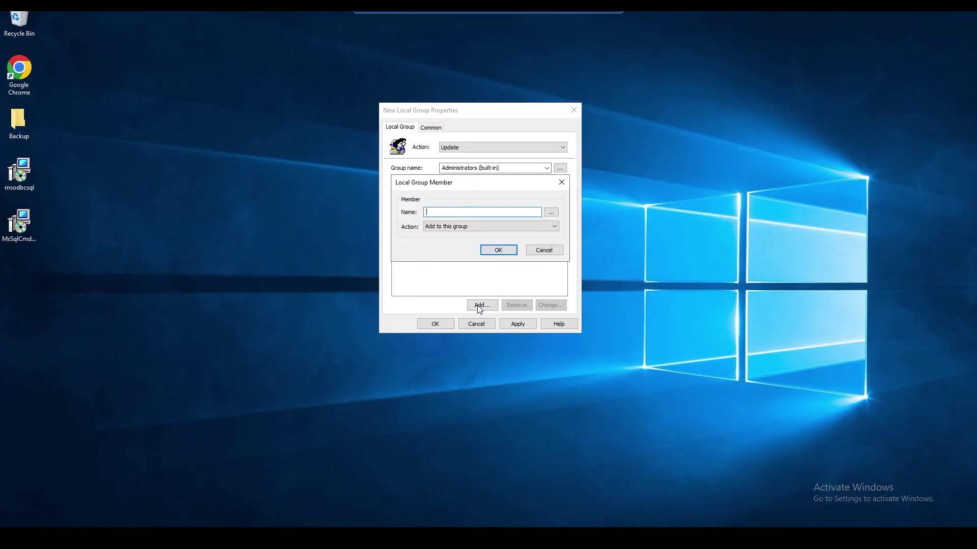
- Look up 'Local Admin' and resolve it to the SATU\Local Admin group as the member
{"action": "type", "text": "Local Ad"}
{"action": "left_click", "coordinate": [551, 212]}
{"action": "type", "text": "m"}
{"action": "left_click", "coordinate": [593, 277]}
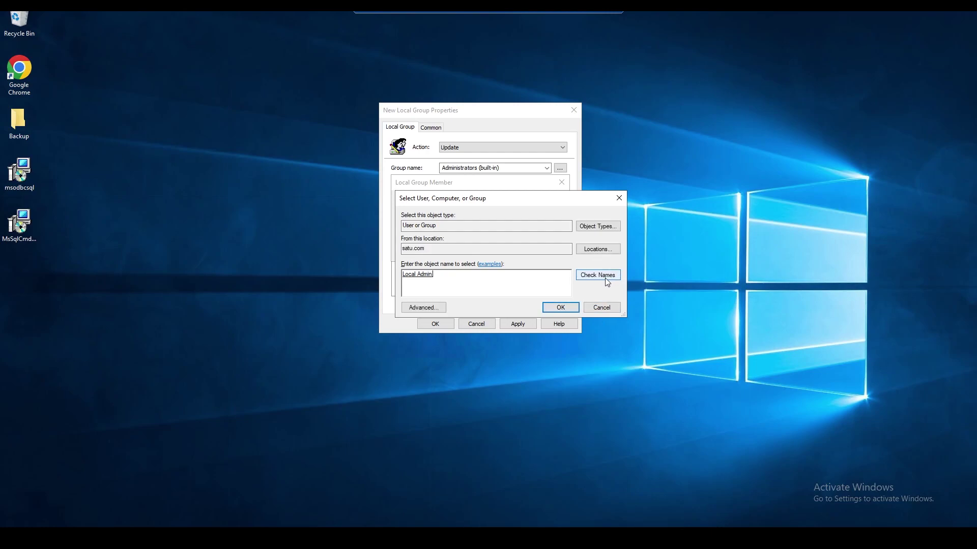
{"action": "left_click", "coordinate": [561, 308]}
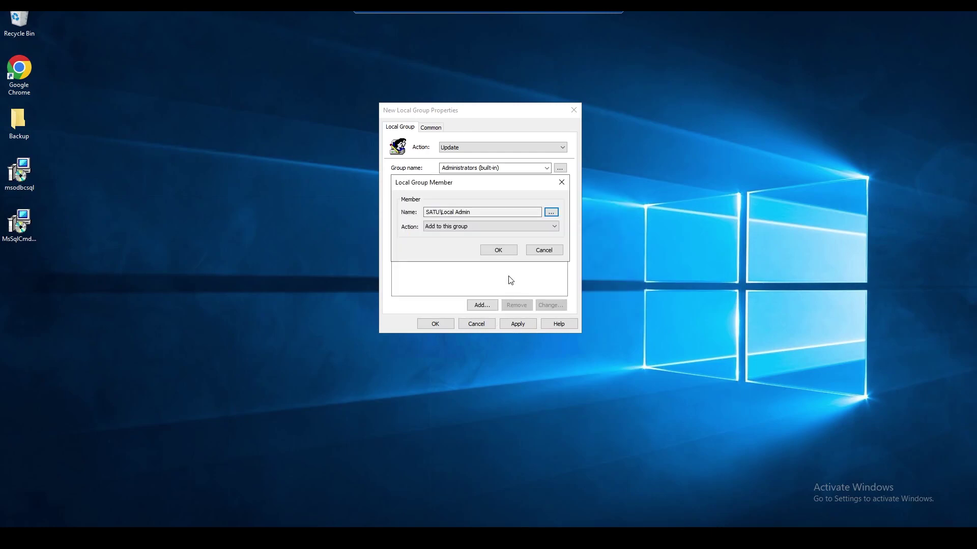
- Add SATU\Local Admin to Administrators (built-in), apply and save, and restore the editor
{"action": "left_click", "coordinate": [498, 250]}
{"action": "left_click", "coordinate": [517, 324]}
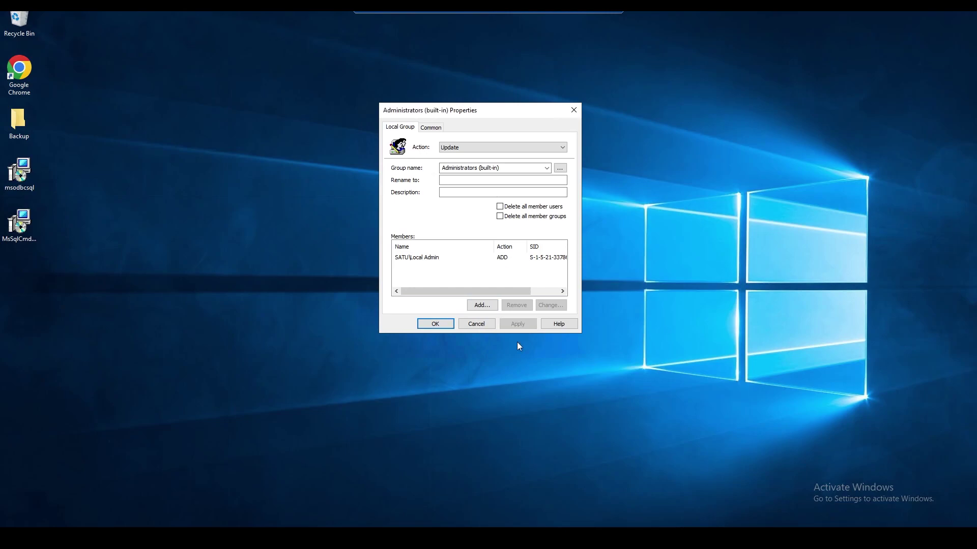
{"action": "left_click", "coordinate": [441, 325]}
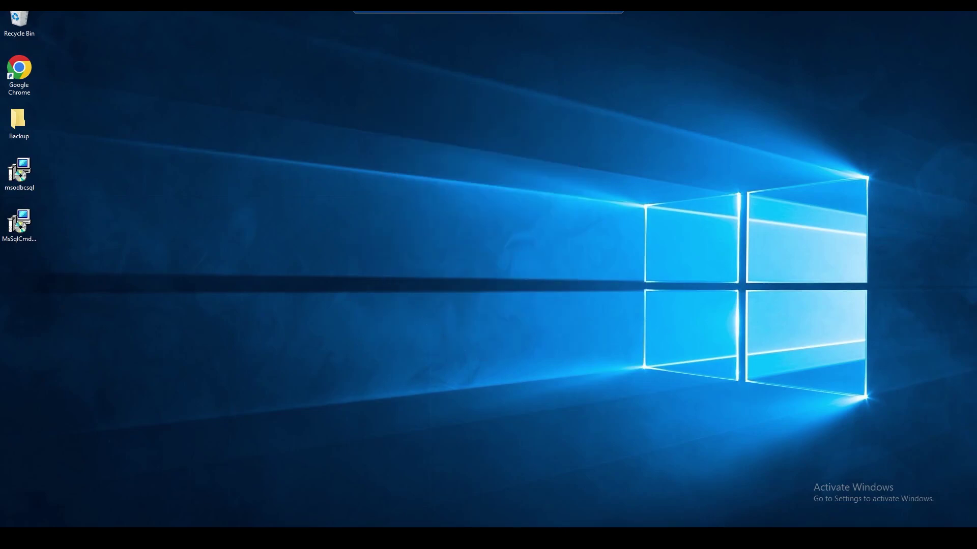
{"action": "mouse_move", "coordinate": [186, 538]}
{"action": "left_click", "coordinate": [186, 493]}
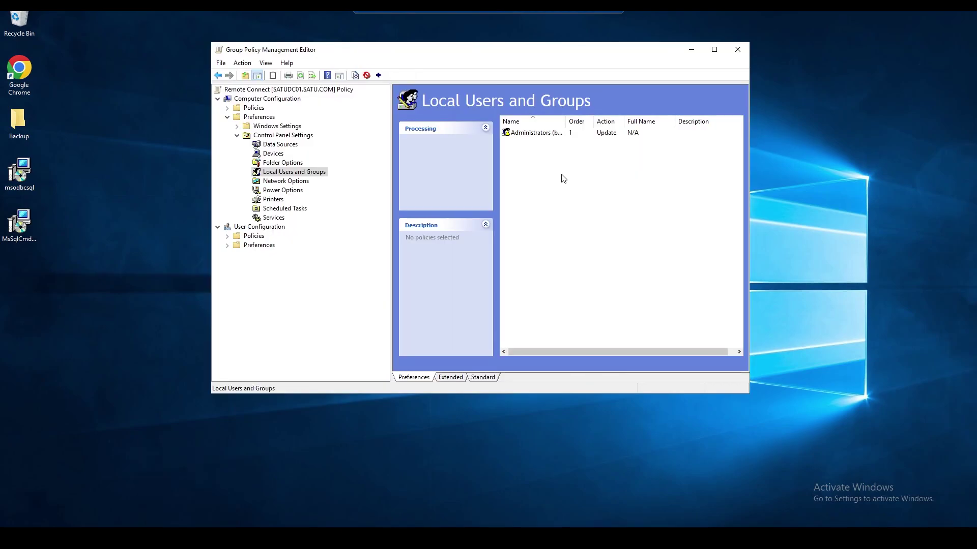
- Collapse Control Panel Settings and expand Policies > Windows Settings > Security Settings > Windows Defender Firewall
{"action": "left_click", "coordinate": [541, 135]}
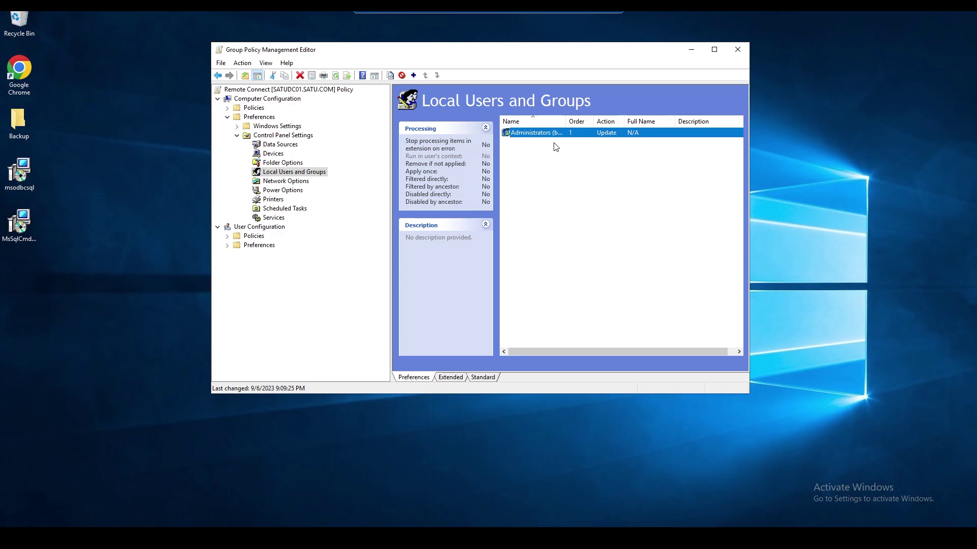
{"action": "left_click", "coordinate": [237, 136]}
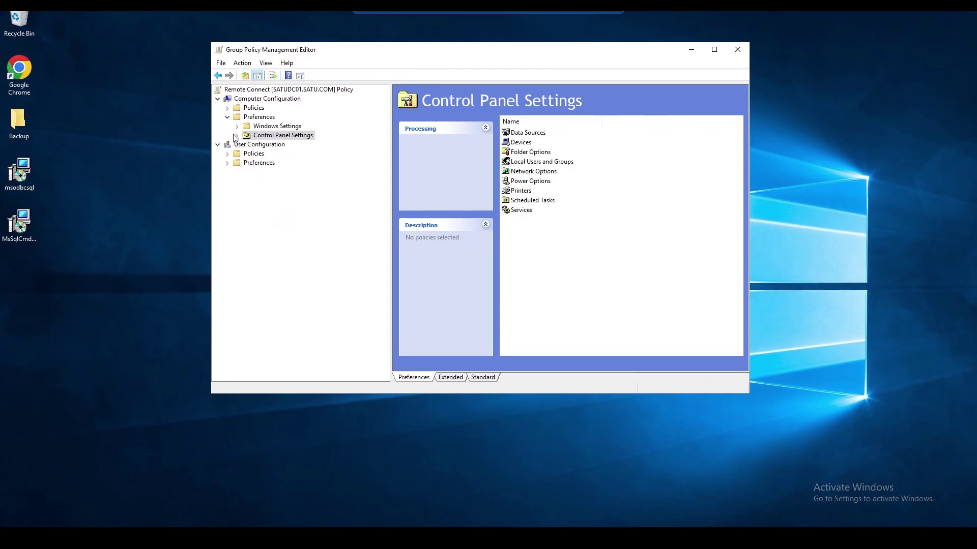
{"action": "left_click", "coordinate": [227, 108]}
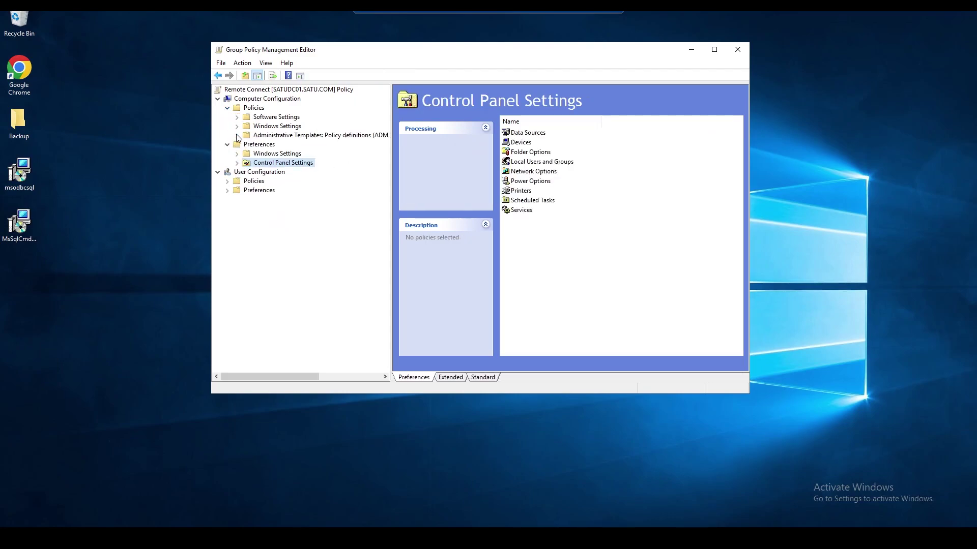
{"action": "left_click", "coordinate": [237, 126]}
{"action": "left_click", "coordinate": [247, 163]}
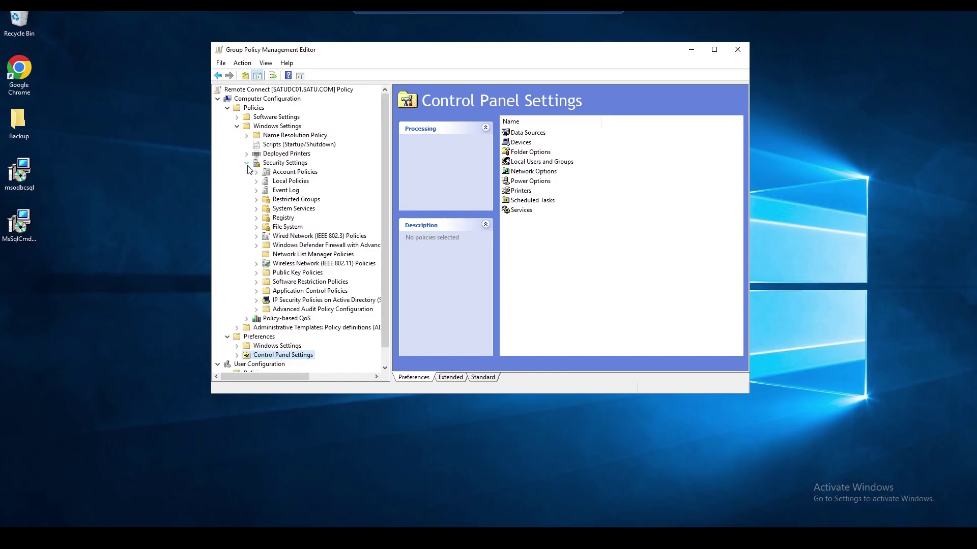
{"action": "left_click", "coordinate": [256, 245]}
{"action": "left_click", "coordinate": [269, 256]}
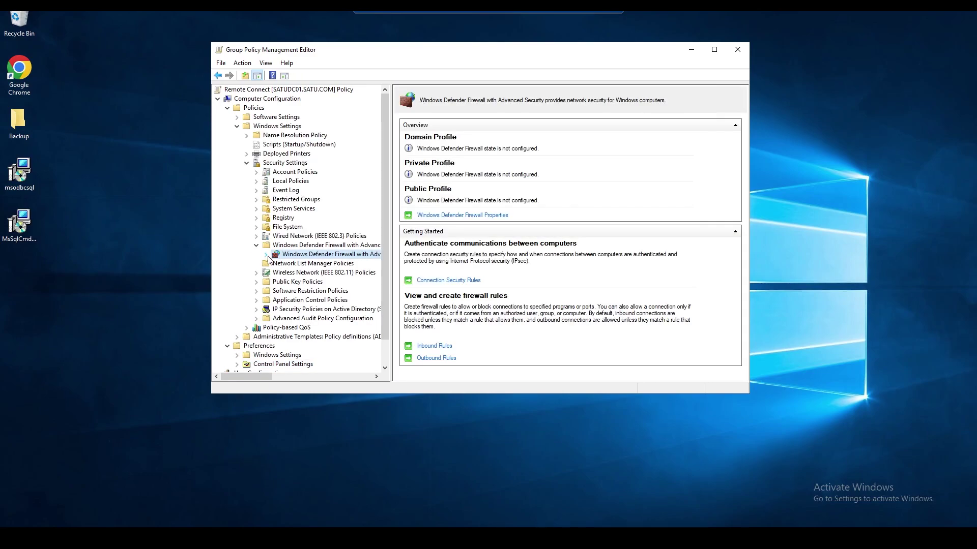
- Create inbound rule Allow_FromGPO allowing connections for all programs on all profiles
{"action": "left_click", "coordinate": [266, 255]}
{"action": "left_click", "coordinate": [311, 264]}
{"action": "right_click", "coordinate": [463, 206]}
{"action": "left_click", "coordinate": [476, 212]}
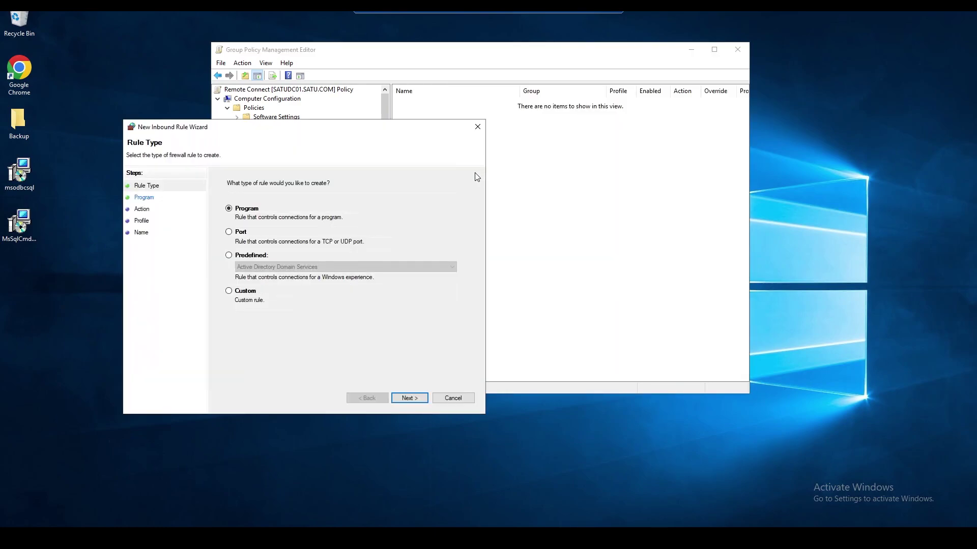
{"action": "left_click", "coordinate": [418, 400]}
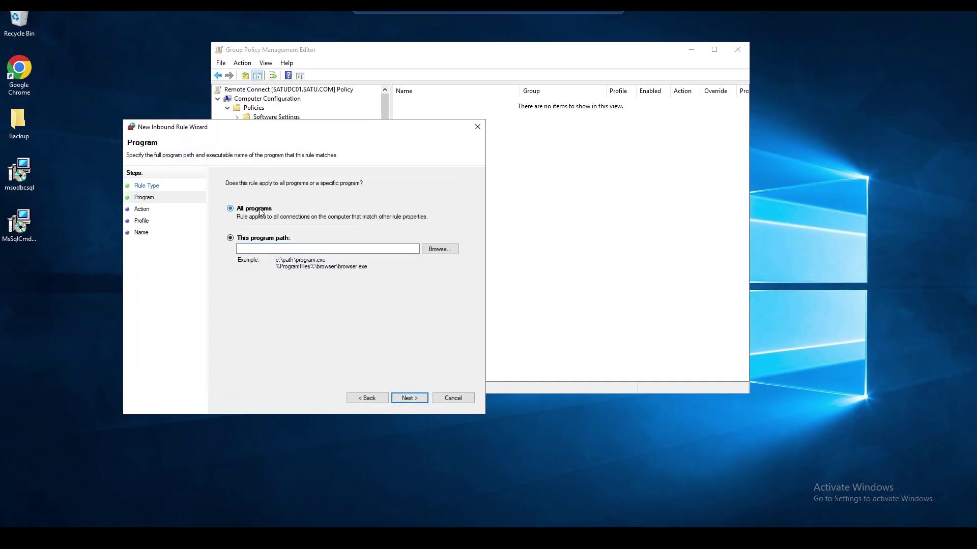
{"action": "left_click", "coordinate": [411, 400]}
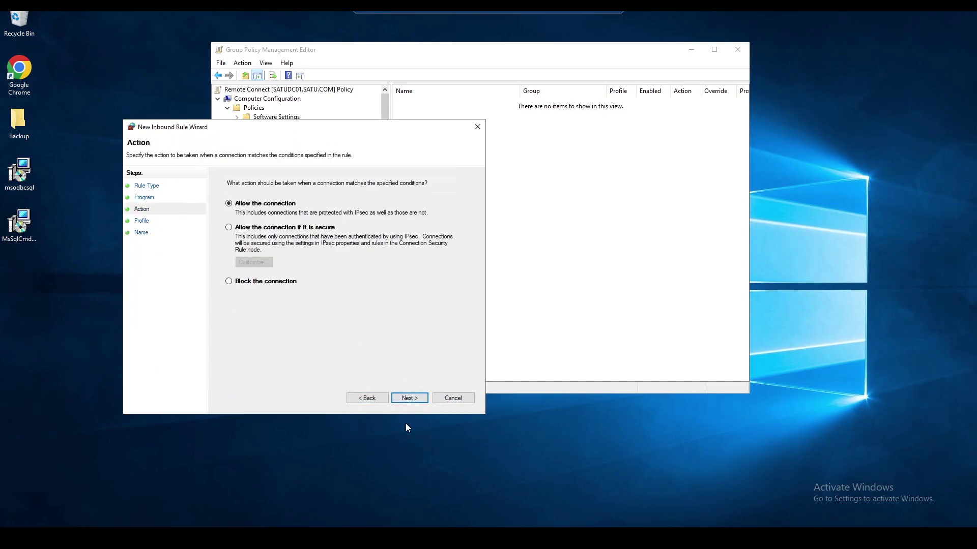
{"action": "left_click", "coordinate": [410, 398]}
{"action": "left_click", "coordinate": [410, 398]}
{"action": "type", "text": "Allow FromGPO"}
{"action": "key", "text": "shift+Left"}
{"action": "key", "text": "shift+Left"}
{"action": "key", "text": "shift+Left"}
{"action": "key", "text": "shift+Left"}
{"action": "key", "text": "shift+Left"}
{"action": "key", "text": "shift+Left"}
{"action": "key", "text": "shift+Left"}
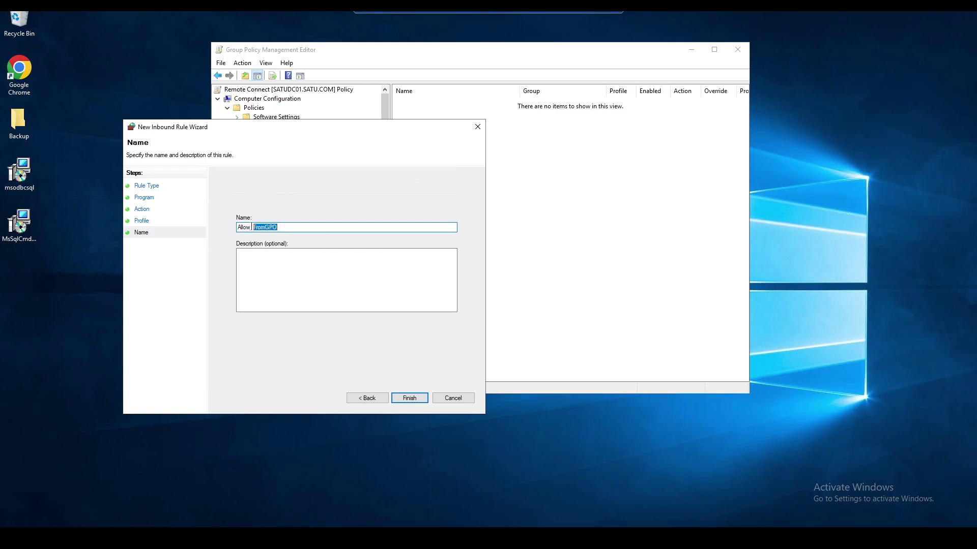
{"action": "left_click", "coordinate": [407, 397]}
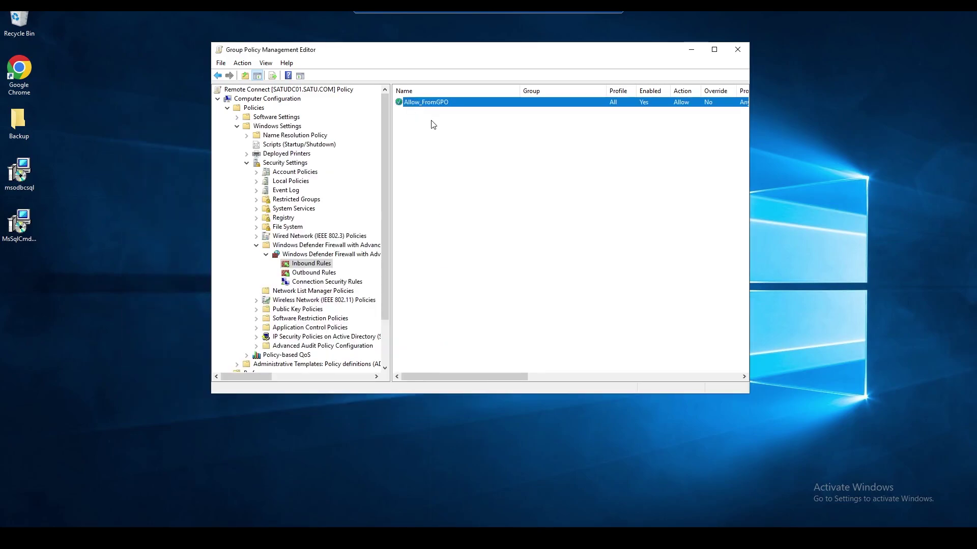
- In Allow_FromGPO's Scope settings, choose These IP addresses for the remote side
{"action": "double_click", "coordinate": [428, 103]}
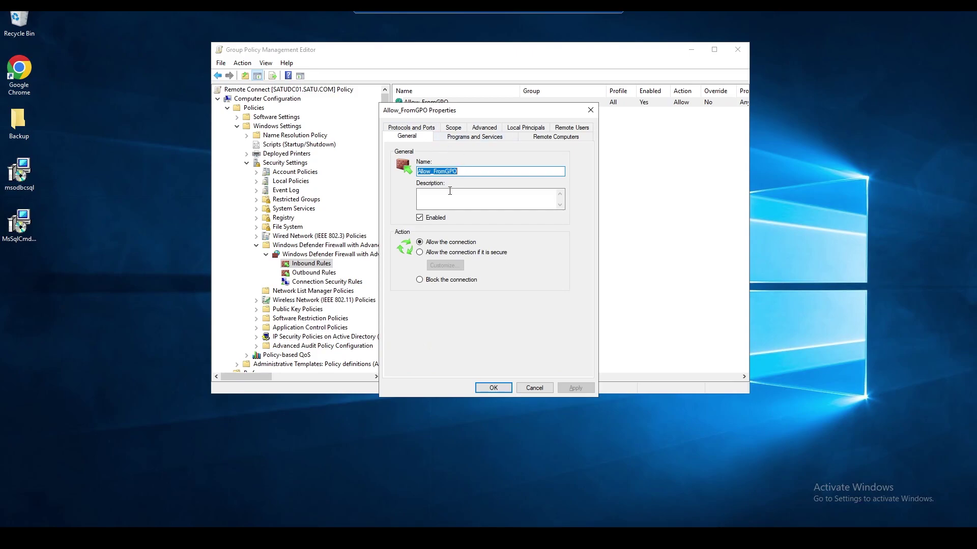
{"action": "left_click", "coordinate": [447, 128]}
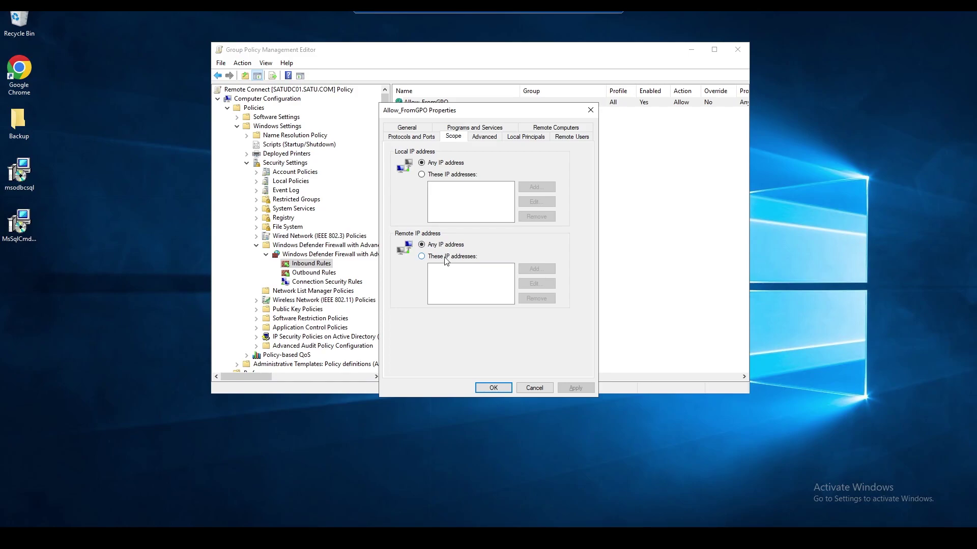
{"action": "left_click", "coordinate": [446, 257]}
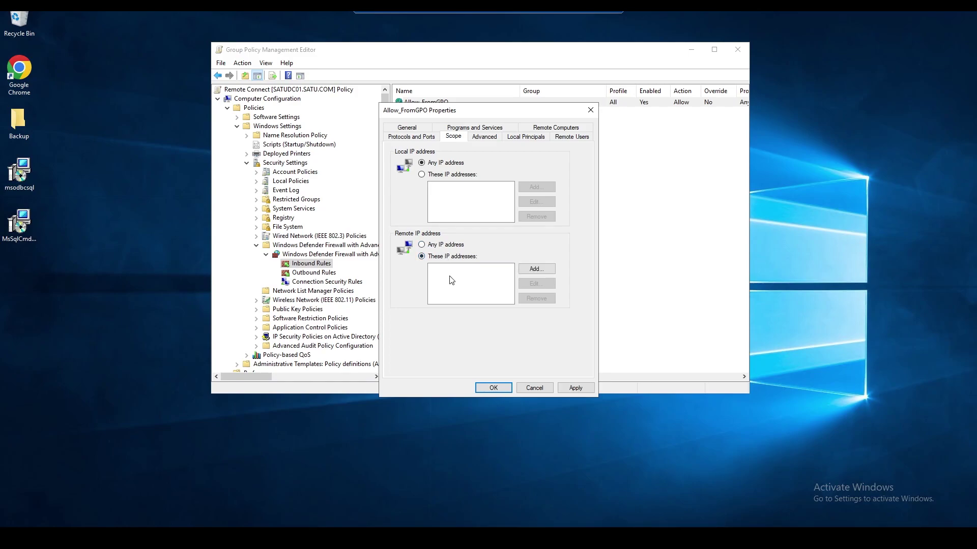
{"action": "left_click", "coordinate": [543, 269]}
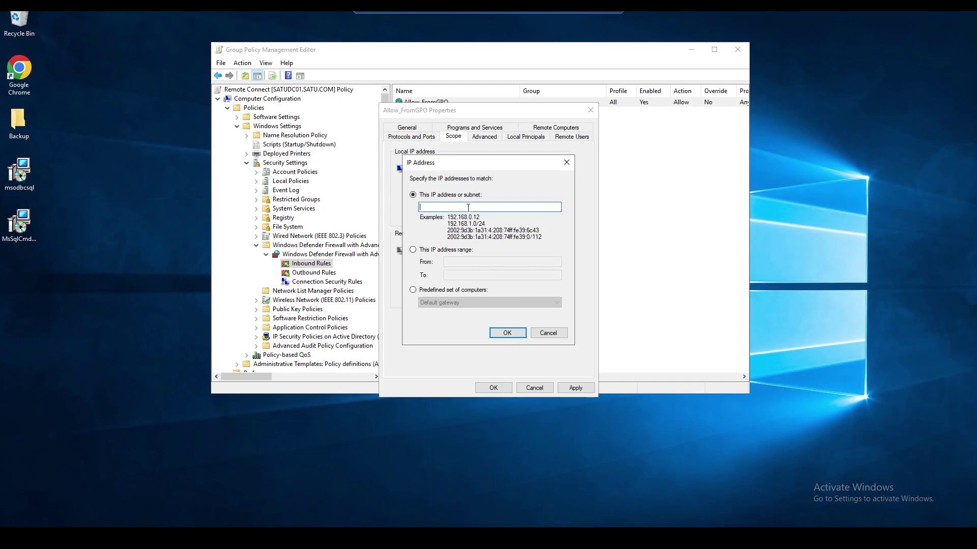
- Enter remote address 192.168.55.72, then apply and save the rule
{"action": "type", "text": "192.168.55.0/24"}
{"action": "double_click", "coordinate": [479, 206]}
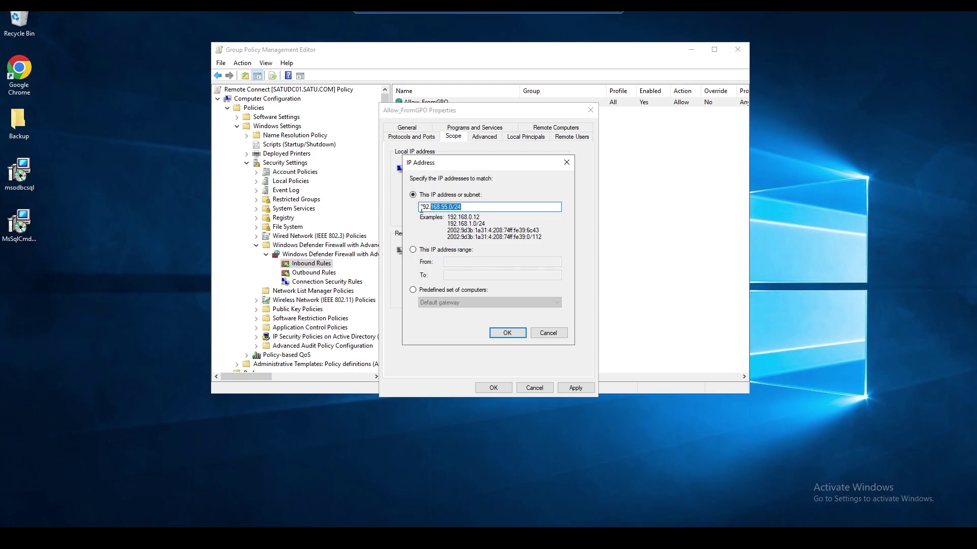
{"action": "left_click", "coordinate": [473, 209]}
{"action": "left_click_drag", "start_coordinate": [465, 206], "coordinate": [447, 207]}
{"action": "key", "text": "BackSpace"}
{"action": "left_click", "coordinate": [508, 333]}
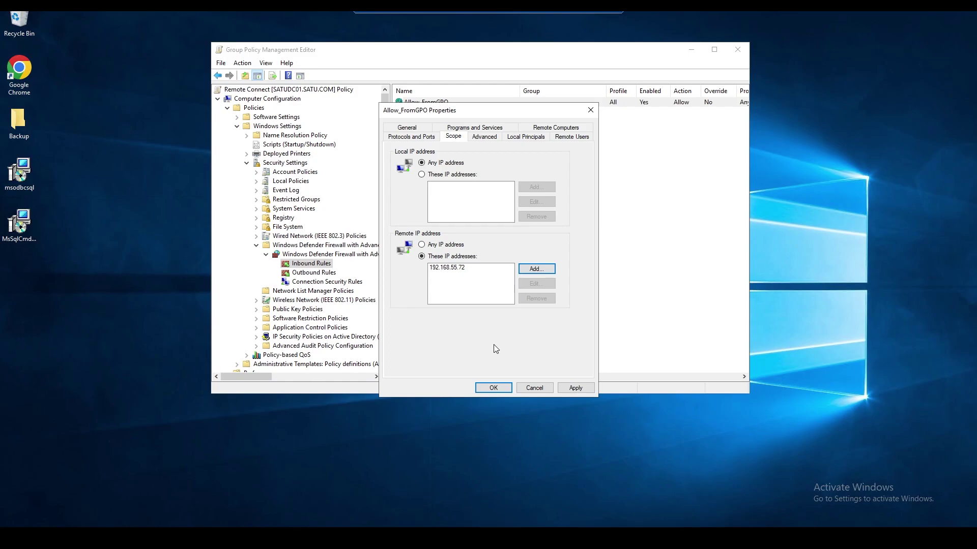
{"action": "left_click", "coordinate": [568, 388]}
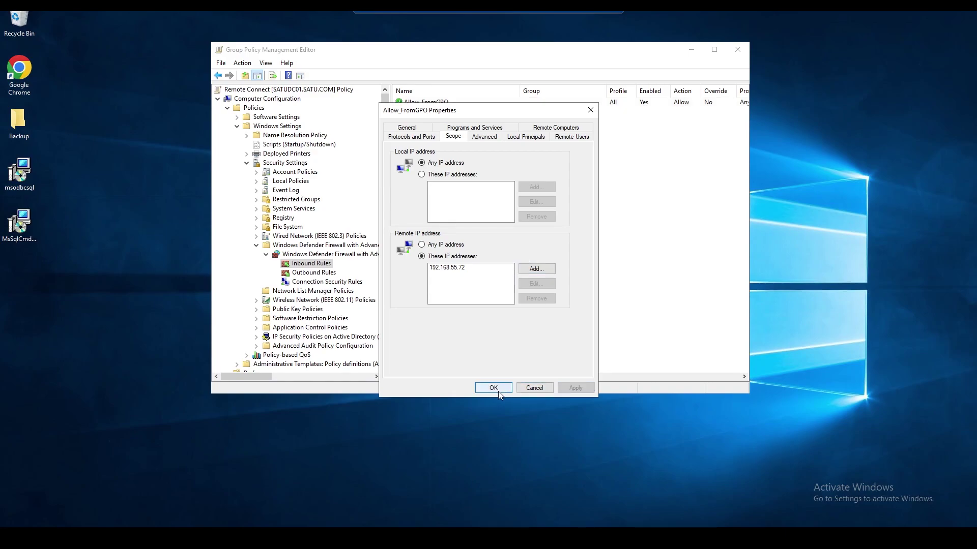
{"action": "left_click", "coordinate": [494, 388]}
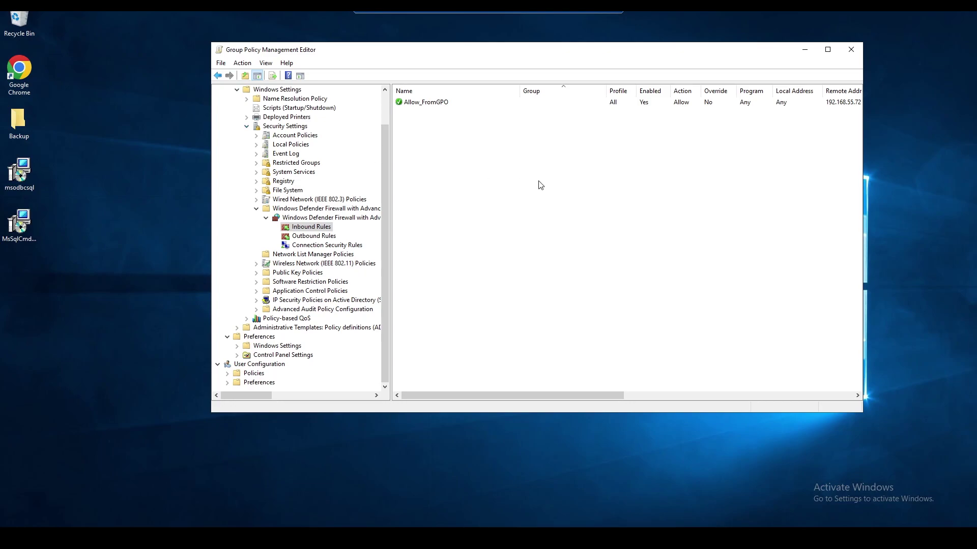
- Go to Windows Defender Firewall's Domain Profile templates and open 'Allow inbound file and printer sharing exception'
{"action": "left_click", "coordinate": [247, 126]}
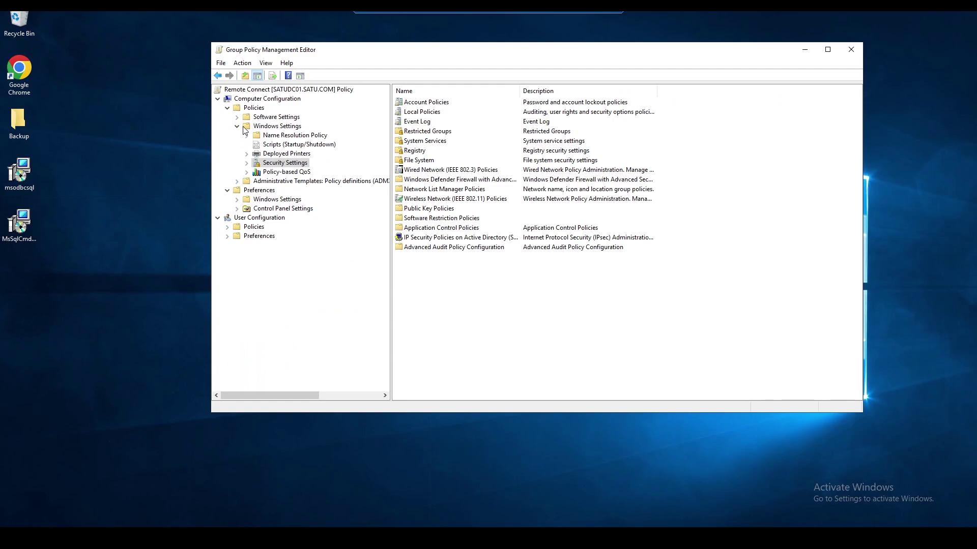
{"action": "left_click", "coordinate": [237, 127]}
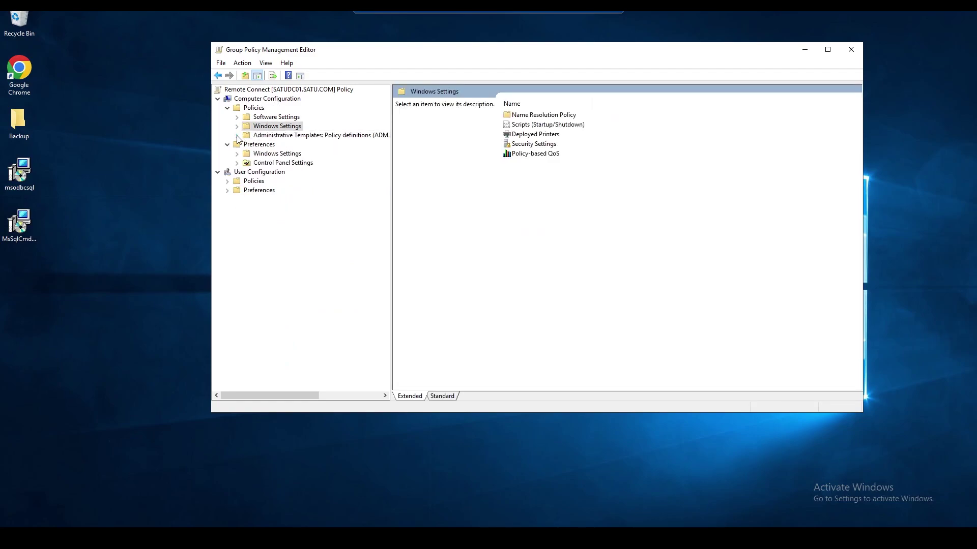
{"action": "left_click", "coordinate": [237, 136]}
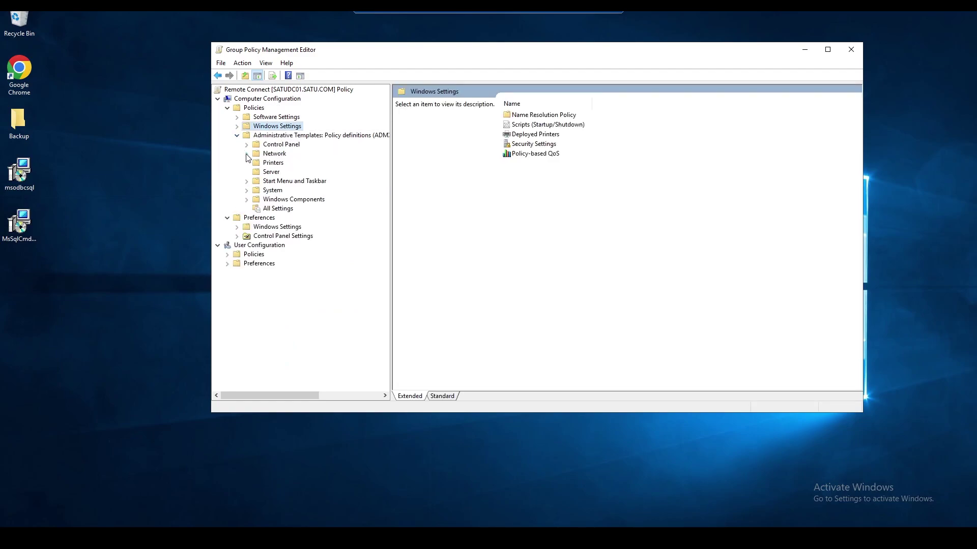
{"action": "left_click", "coordinate": [246, 154]}
{"action": "left_click", "coordinate": [256, 255]}
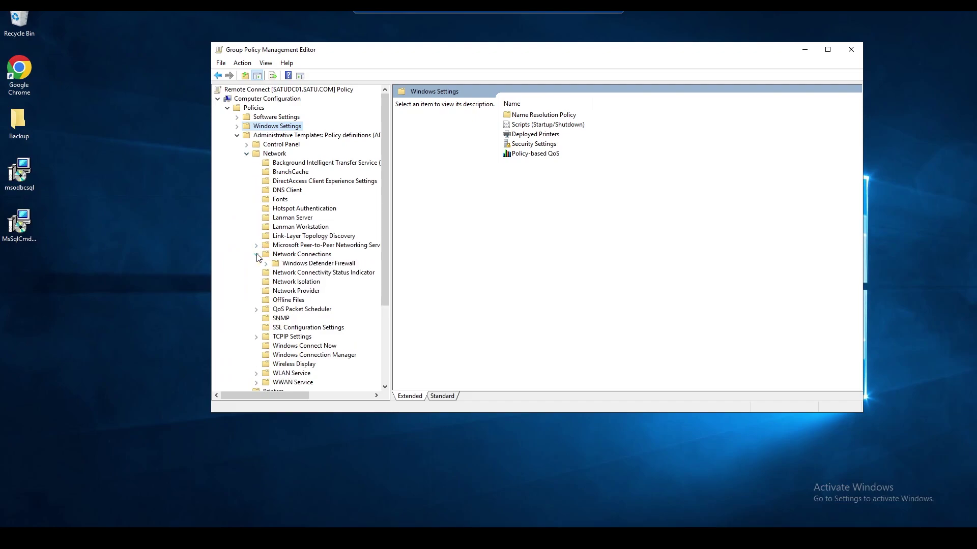
{"action": "left_click", "coordinate": [265, 263]}
{"action": "left_click", "coordinate": [307, 273]}
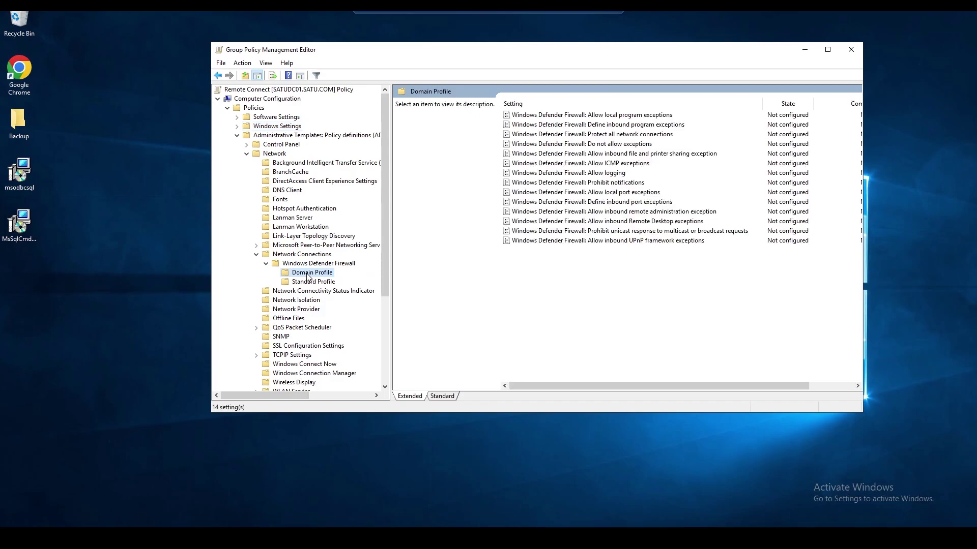
{"action": "left_click", "coordinate": [609, 155]}
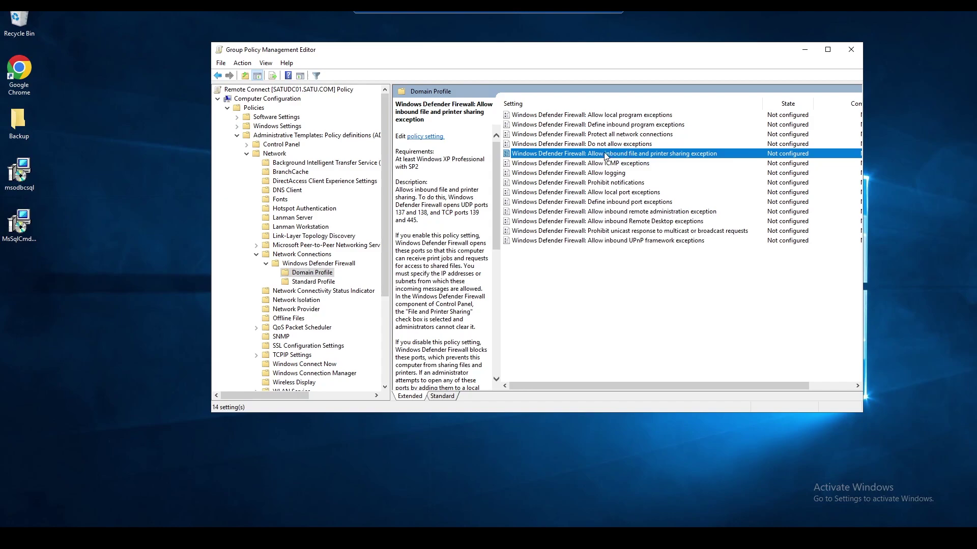
{"action": "double_click", "coordinate": [606, 156]}
- Enable the inbound File and Printer Sharing exception, allowing unsolicited messages from * (any IP address)
{"action": "left_click", "coordinate": [81, 117]}
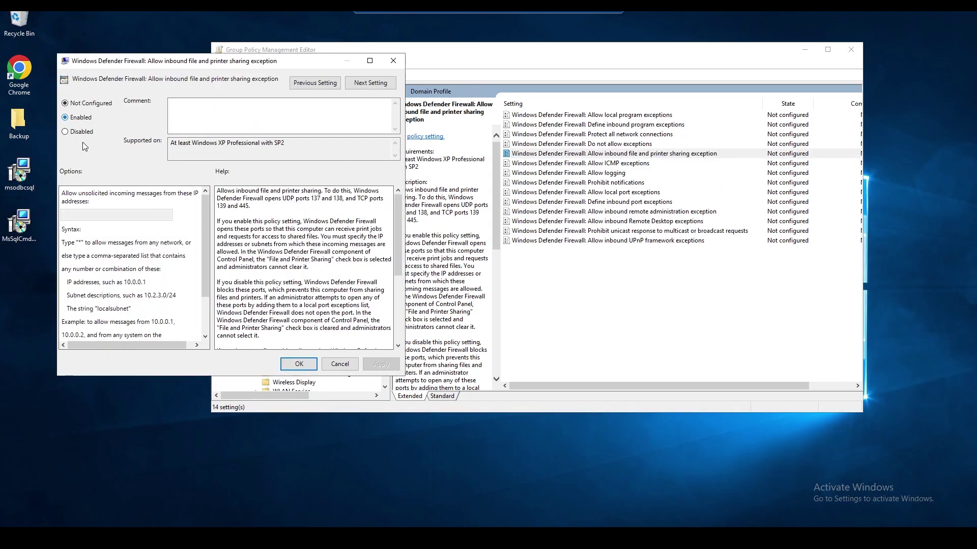
{"action": "left_click", "coordinate": [116, 214]}
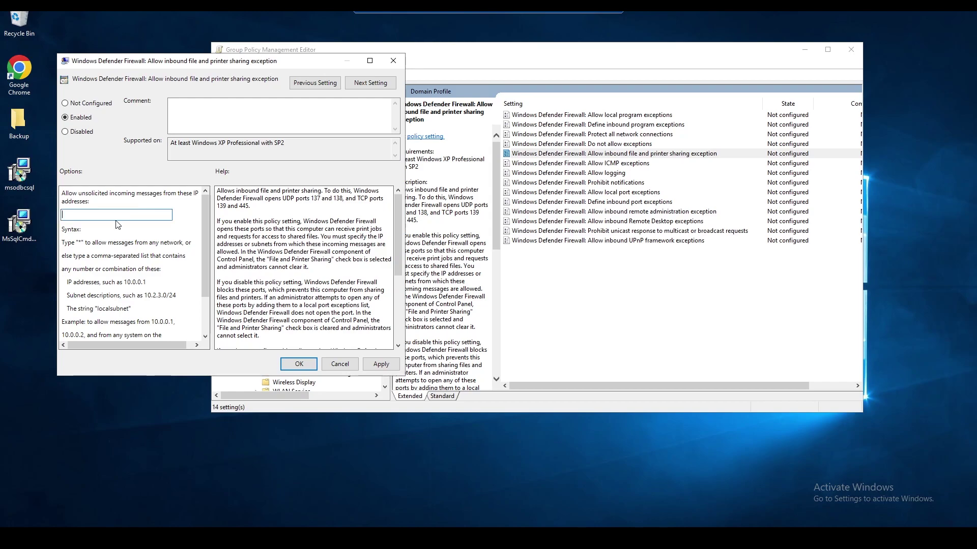
{"action": "type", "text": "*"}
{"action": "left_click", "coordinate": [381, 365]}
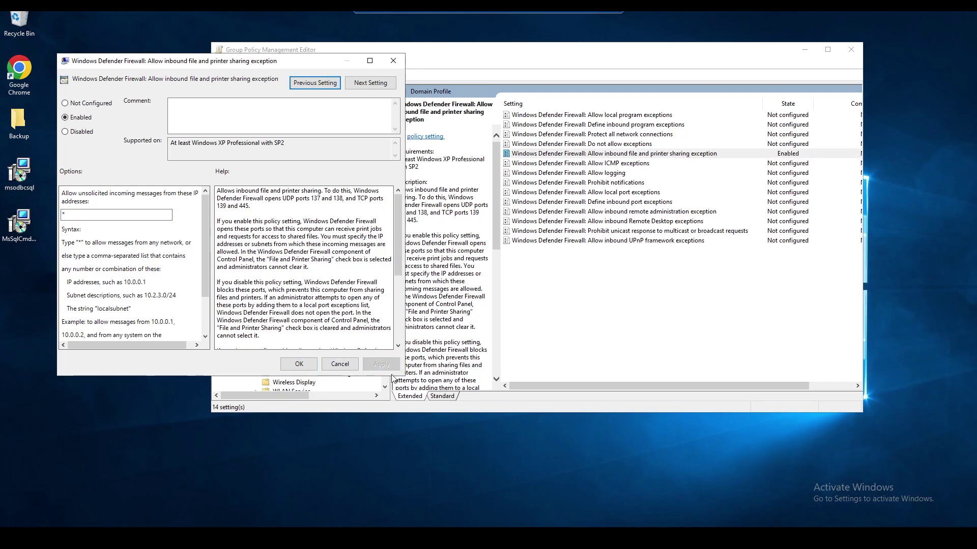
{"action": "left_click", "coordinate": [311, 365]}
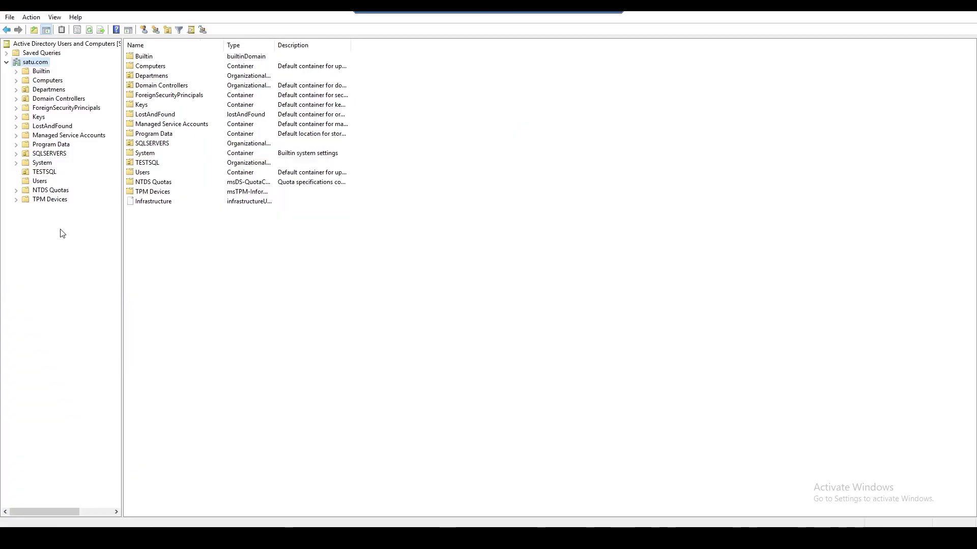
- Create a new organizational unit named Clients under the satu.com domain
{"action": "right_click", "coordinate": [40, 63]}
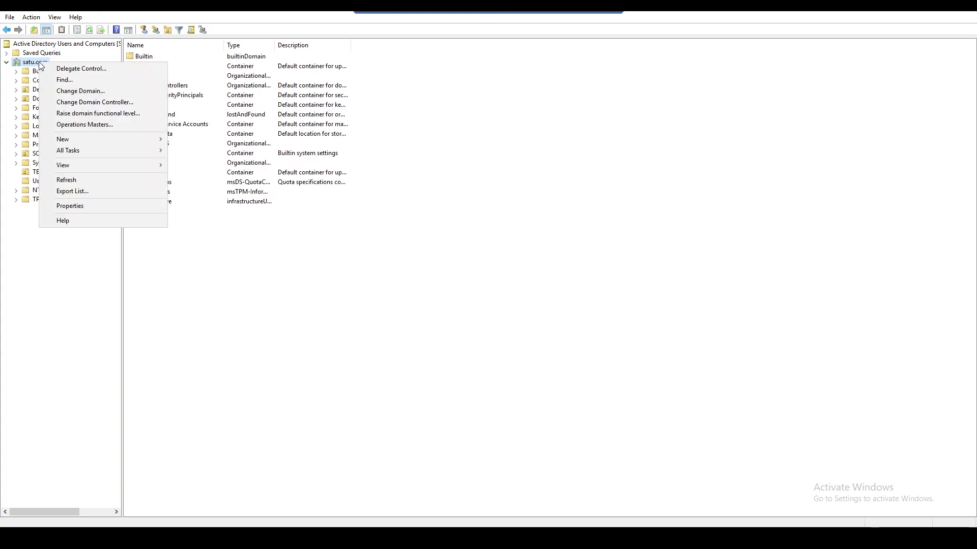
{"action": "mouse_move", "coordinate": [102, 139]}
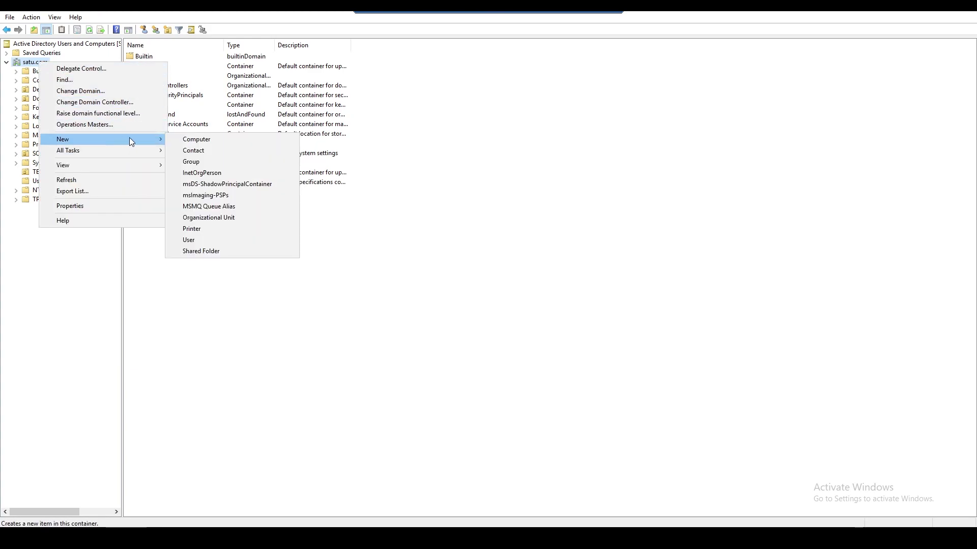
{"action": "left_click", "coordinate": [221, 219]}
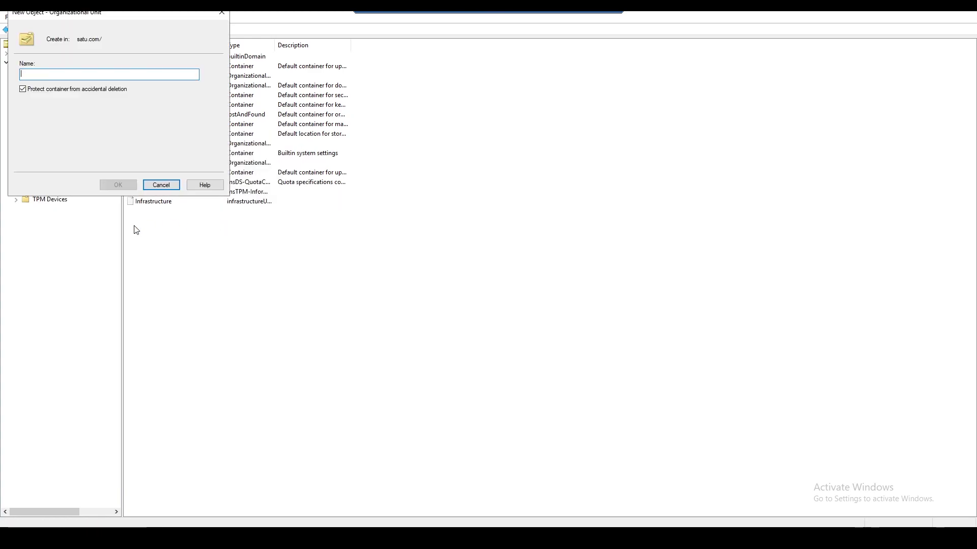
{"action": "type", "text": "Clients"}
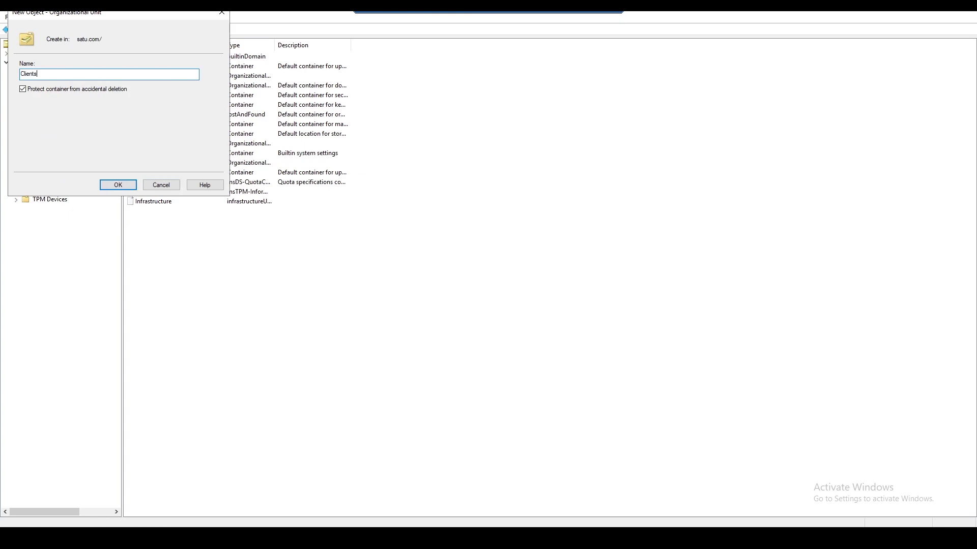
{"action": "left_click", "coordinate": [118, 186]}
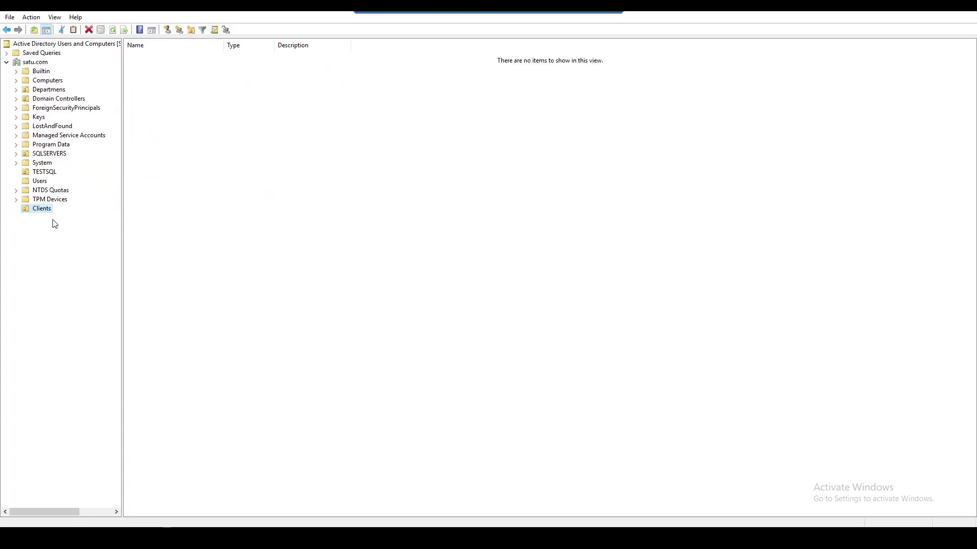
- Move the PC1 and PC2 computer accounts from Computers into the Clients OU
{"action": "left_click", "coordinate": [50, 80]}
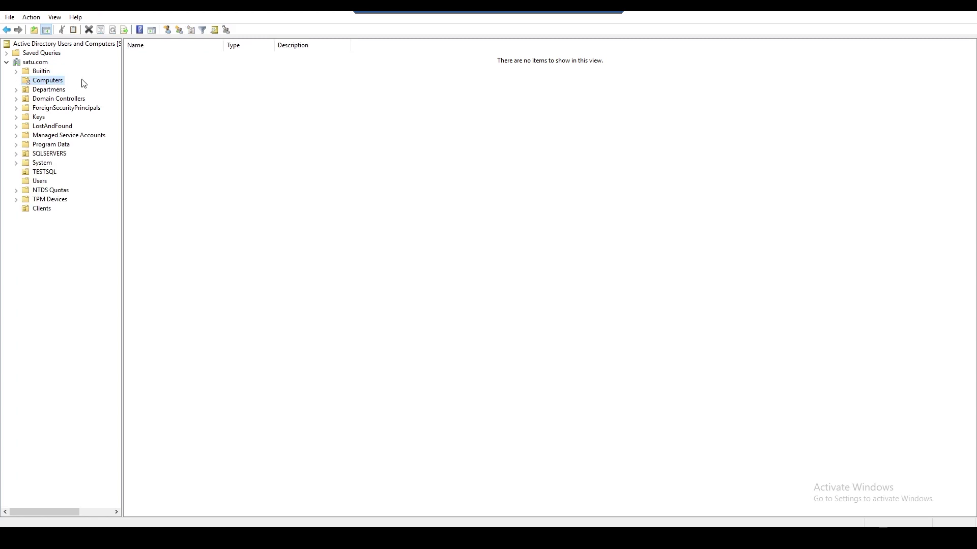
{"action": "left_click", "coordinate": [149, 68]}
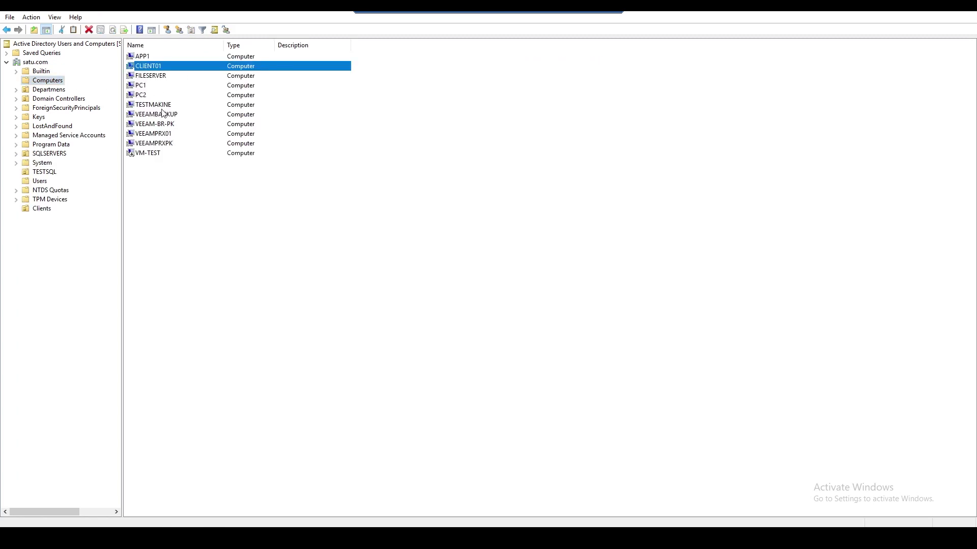
{"action": "left_click", "coordinate": [145, 87]}
{"action": "left_click", "coordinate": [145, 97], "text": "ctrl"}
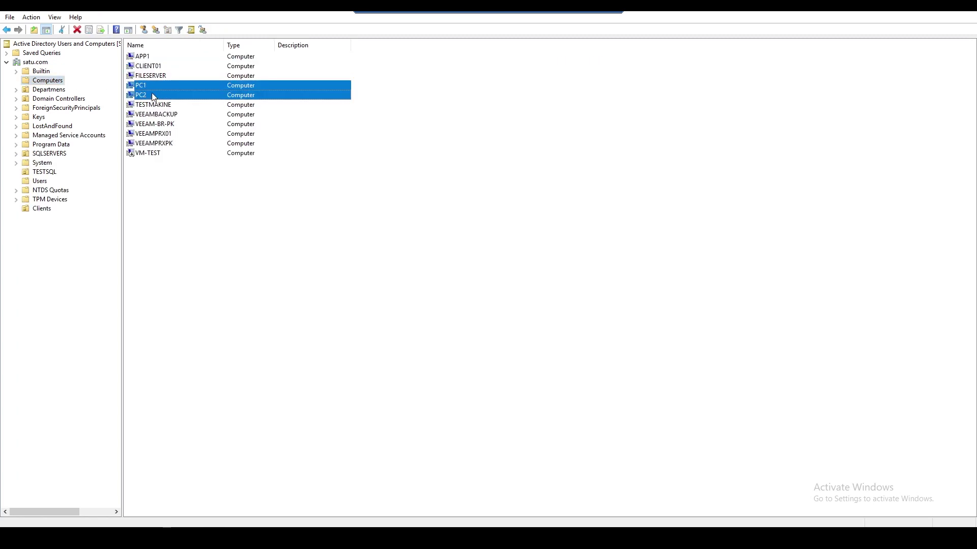
{"action": "right_click", "coordinate": [151, 93]}
{"action": "left_click", "coordinate": [179, 134]}
{"action": "left_click", "coordinate": [85, 91]}
{"action": "left_click", "coordinate": [133, 185]}
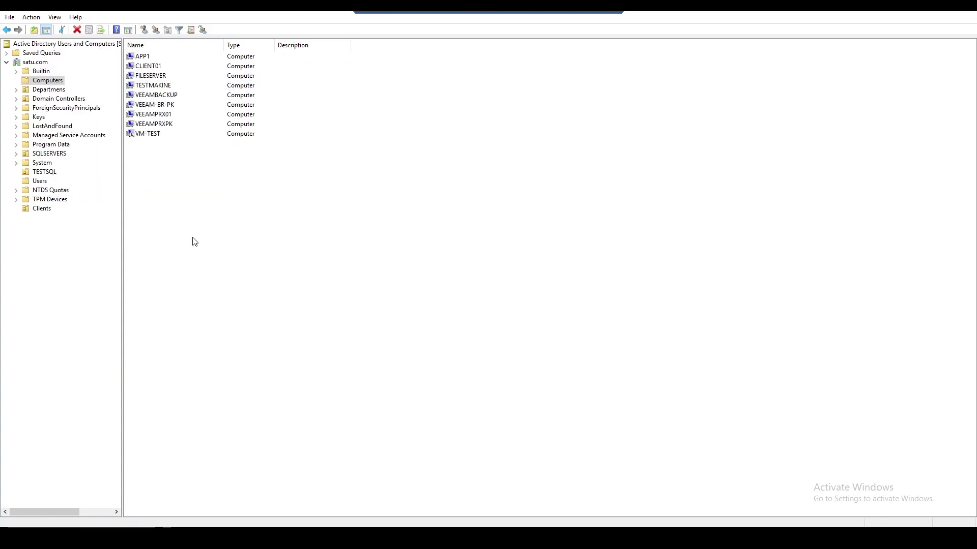
{"action": "left_click", "coordinate": [45, 209]}
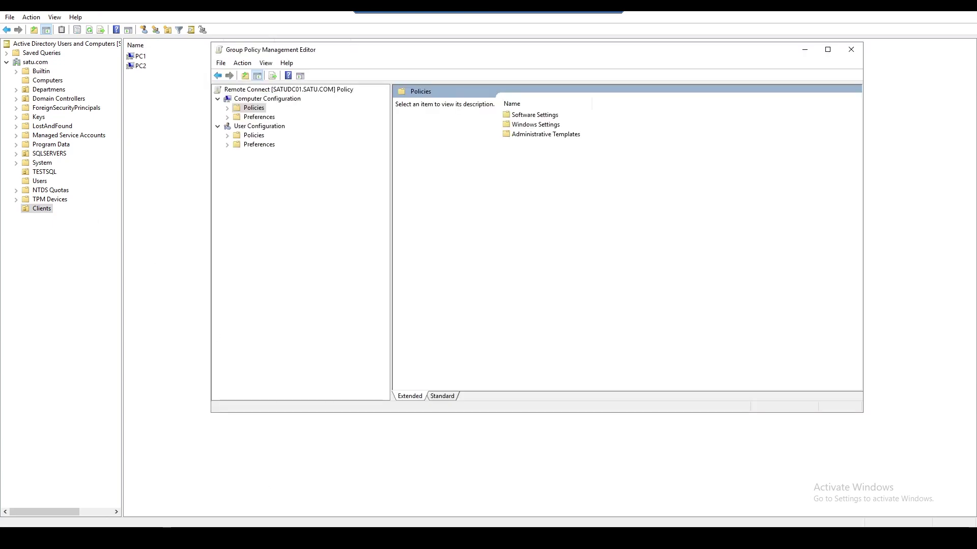
- Close the policy editor and refresh the GPO report in Group Policy Management
{"action": "left_click", "coordinate": [851, 50]}
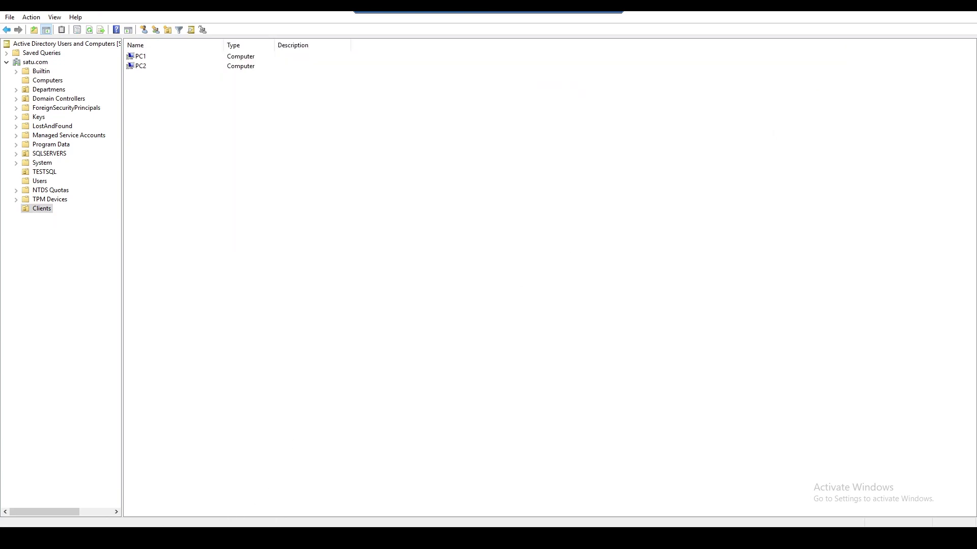
{"action": "right_click", "coordinate": [310, 286]}
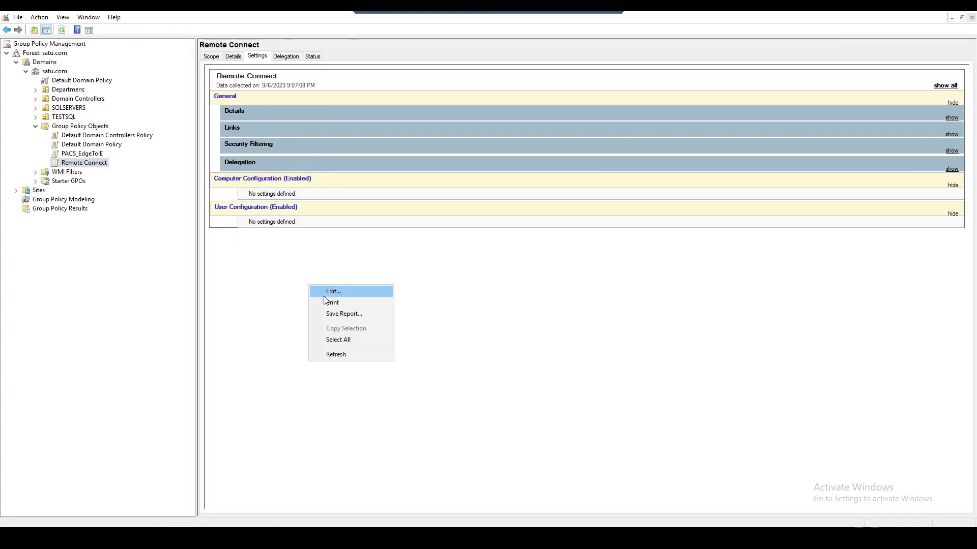
{"action": "left_click", "coordinate": [348, 355]}
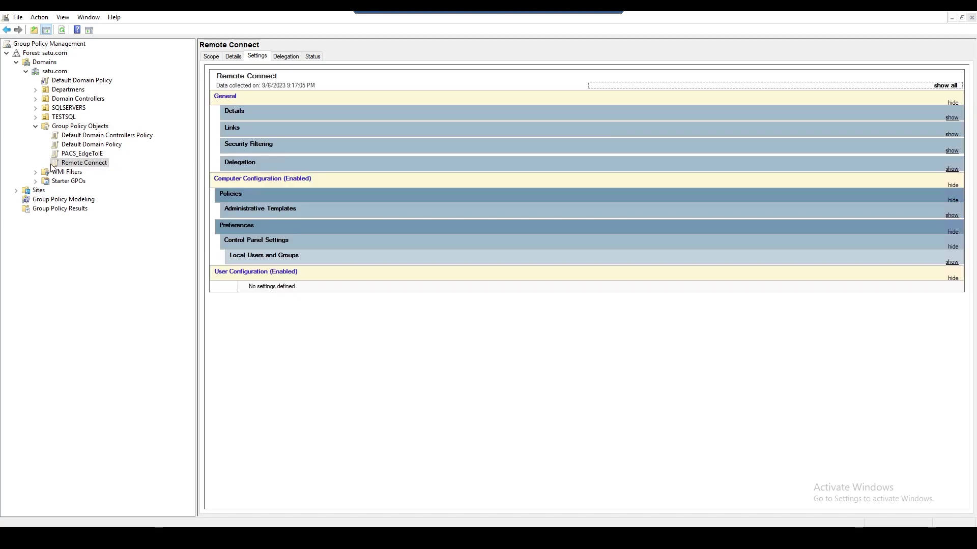
- Display Remote Connect's settings report listing Administrative Templates and Local Users and Groups entries
{"action": "left_click", "coordinate": [85, 164]}
{"action": "left_click", "coordinate": [256, 57]}
{"action": "key", "text": "BackSpace"}
{"action": "left_click", "coordinate": [88, 163]}
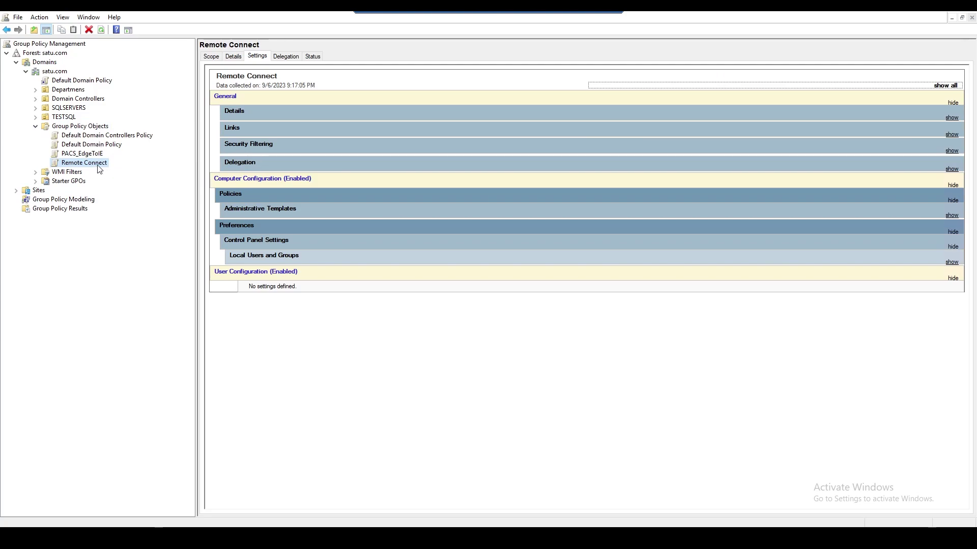
- Refresh satu.com so Clients appears, then link the existing Remote Connect GPO to Clients
{"action": "left_click", "coordinate": [56, 71]}
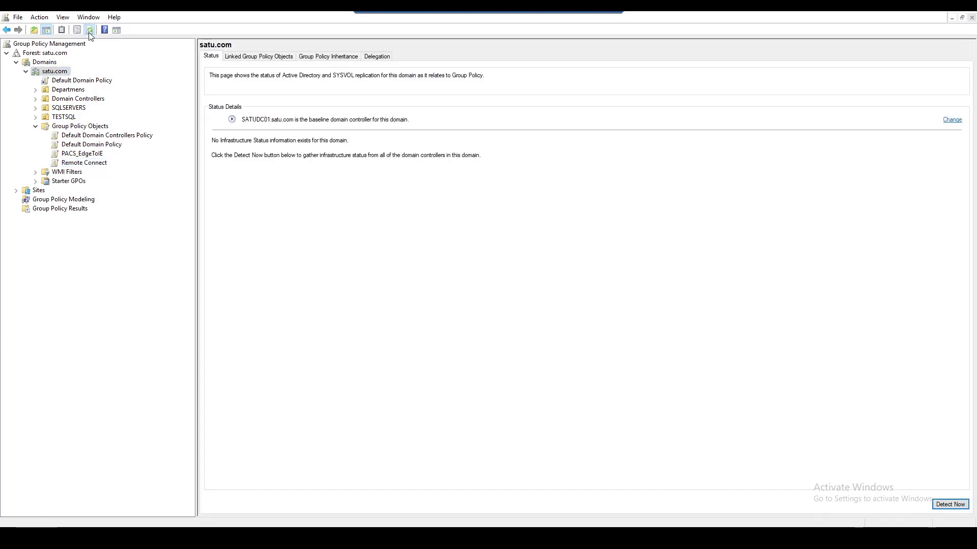
{"action": "left_click", "coordinate": [89, 30]}
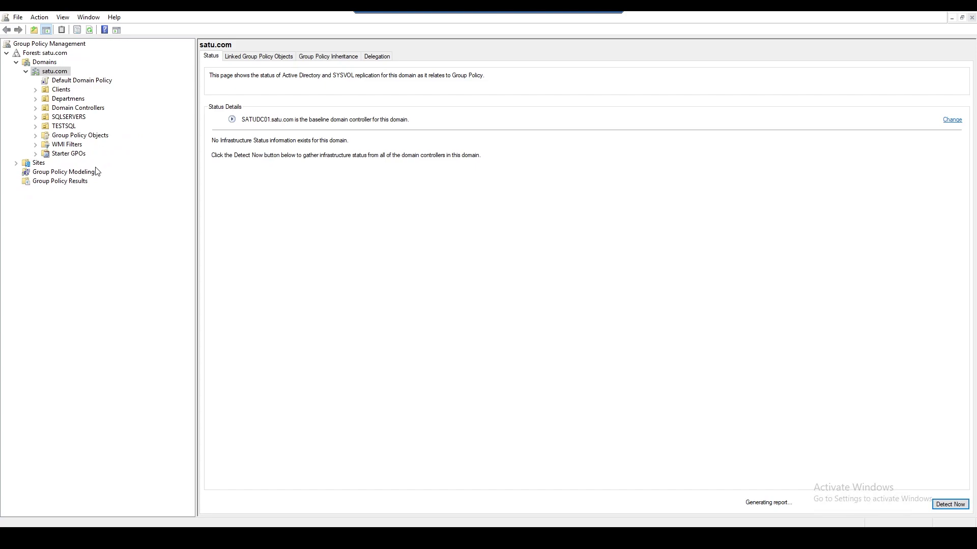
{"action": "left_click", "coordinate": [63, 90]}
{"action": "right_click", "coordinate": [65, 89]}
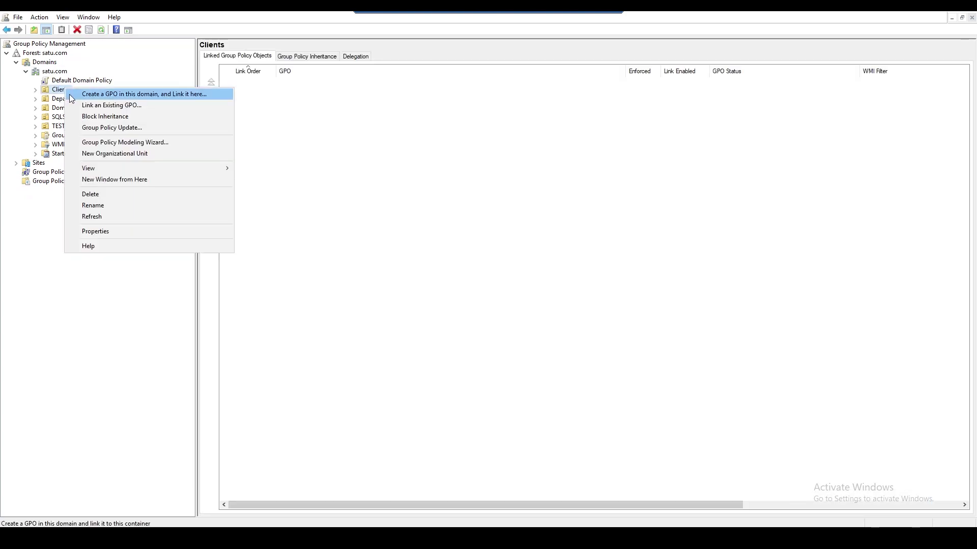
{"action": "left_click", "coordinate": [105, 107]}
{"action": "left_click", "coordinate": [417, 265]}
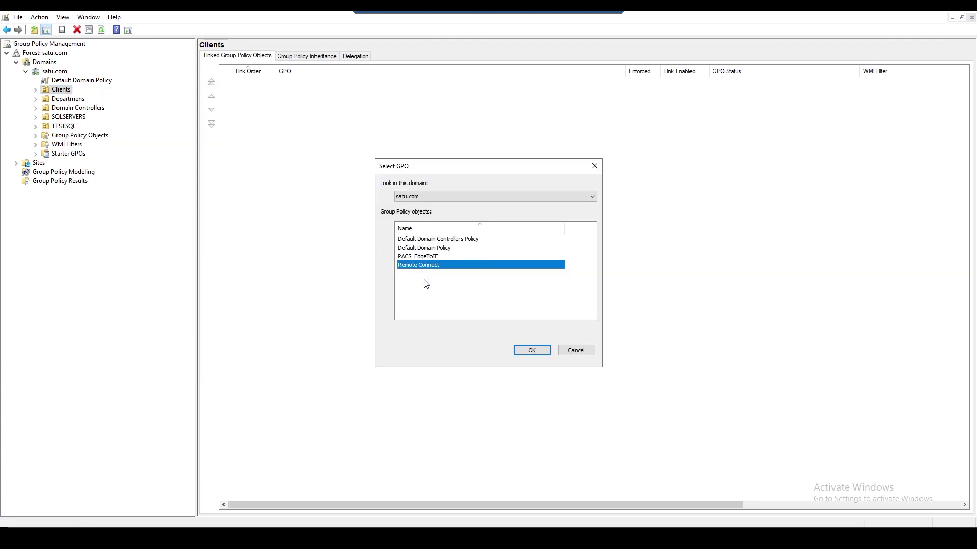
{"action": "left_click", "coordinate": [529, 351]}
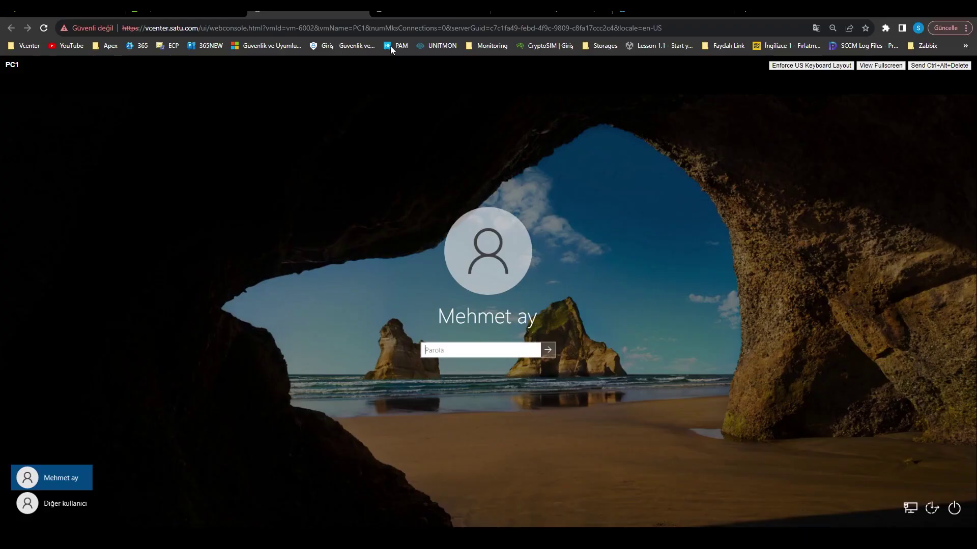
- Sign in to PC1 with its password so the Windows desktop appears
{"action": "left_click", "coordinate": [392, 12]}
{"action": "left_click", "coordinate": [325, 13]}
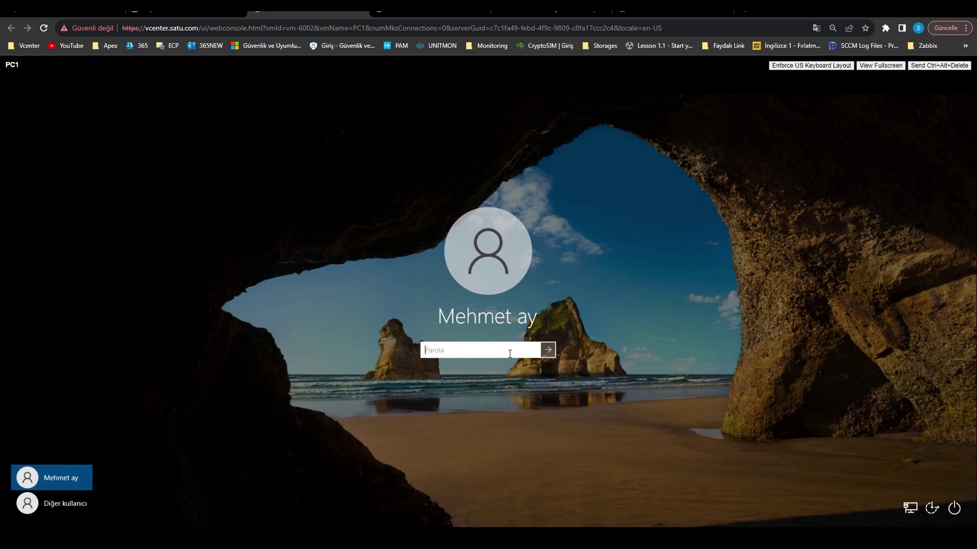
{"action": "key", "text": "Return"}
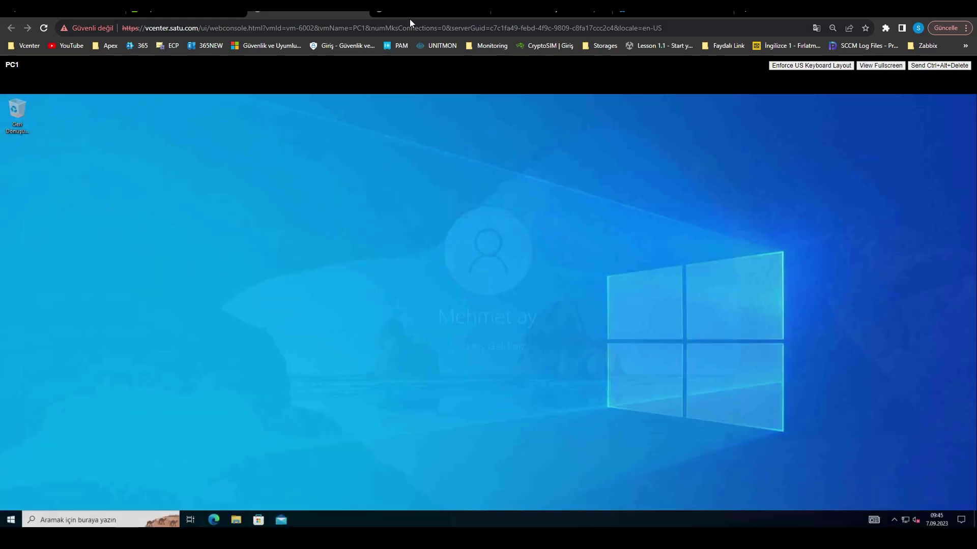
- Dismiss PC2's lock screen to reach its sign-in screen, then return to PC1
{"action": "left_click", "coordinate": [411, 11]}
{"action": "left_click", "coordinate": [497, 353]}
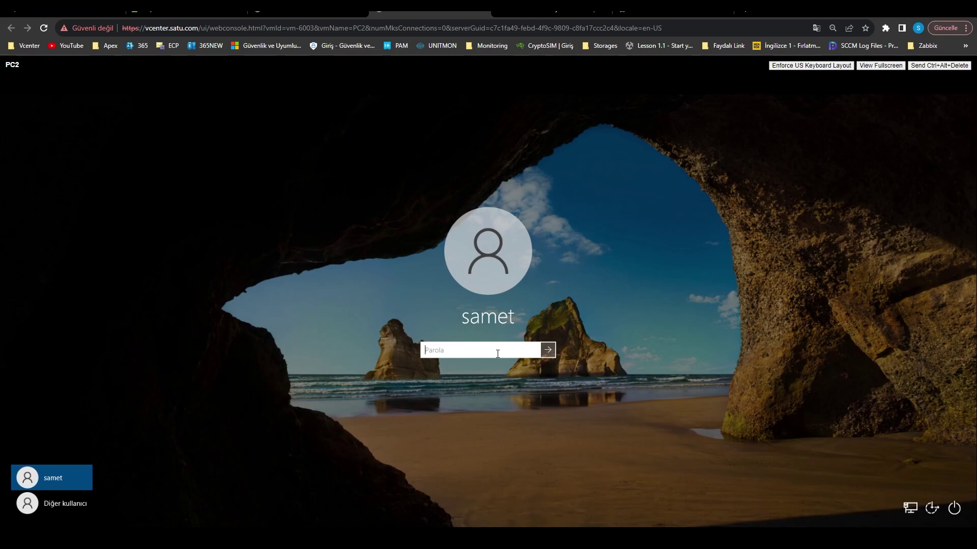
{"action": "key", "text": "ctrl+shift+Tab"}
- Run gpupdate /force in a Command Prompt on PC1
{"action": "right_click", "coordinate": [10, 520]}
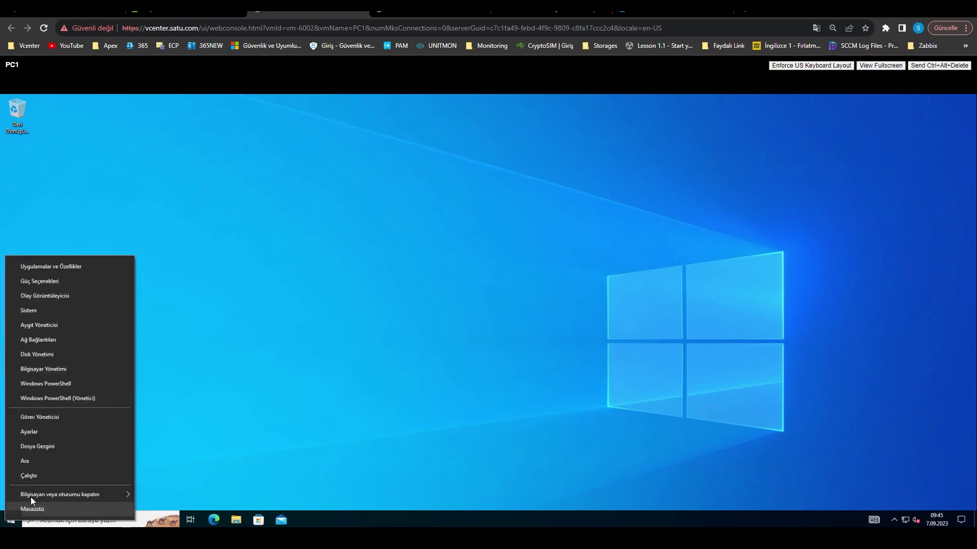
{"action": "left_click", "coordinate": [33, 478]}
{"action": "type", "text": "cmd"}
{"action": "key", "text": "Return"}
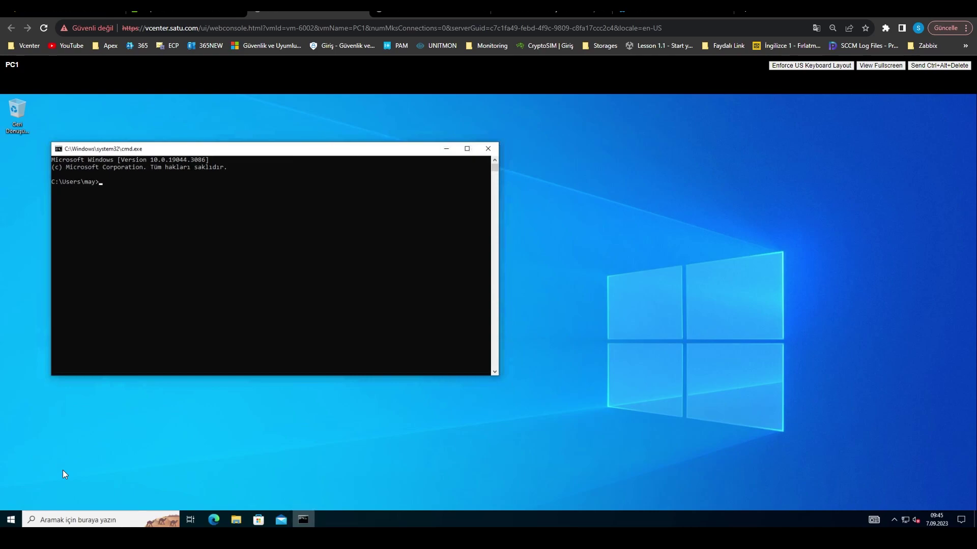
{"action": "type", "text": "gpupa"}
{"action": "key", "text": "alt+F4"}
{"action": "key", "text": "super+r"}
{"action": "left_click", "coordinate": [88, 491]}
{"action": "type", "text": "gpupdate /force"}
{"action": "key", "text": "Return"}
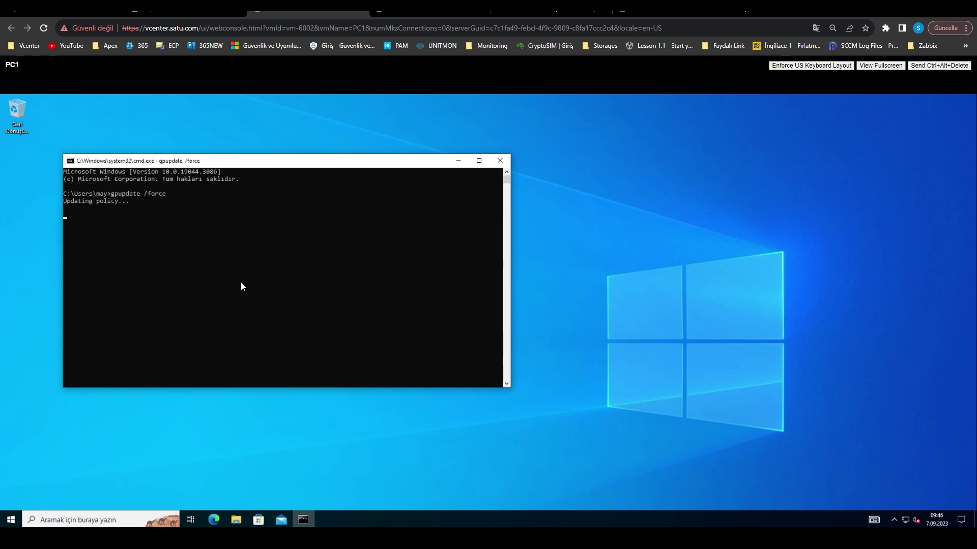
- Start entering gpupdate /force in a Command Prompt on PC2, then return to PC1
{"action": "left_click", "coordinate": [416, 14]}
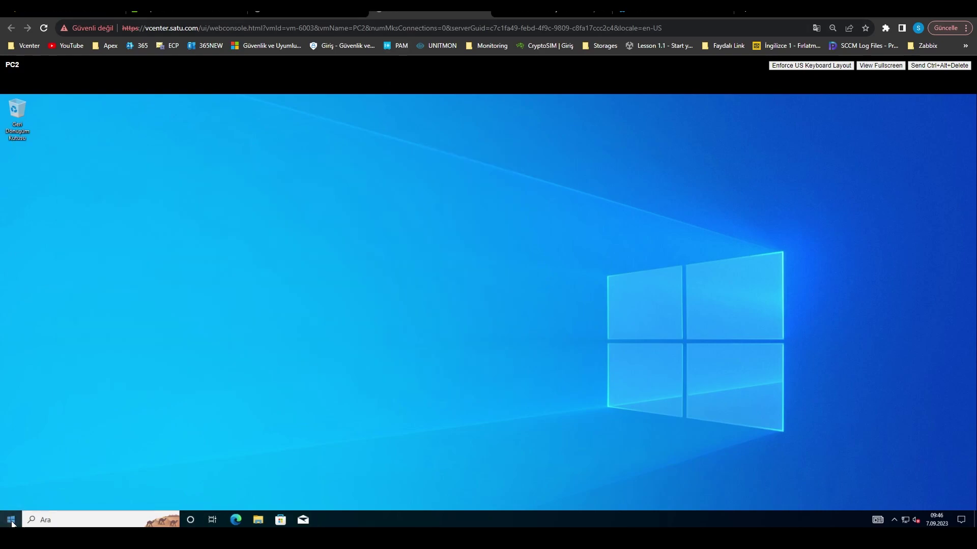
{"action": "key", "text": "super+r"}
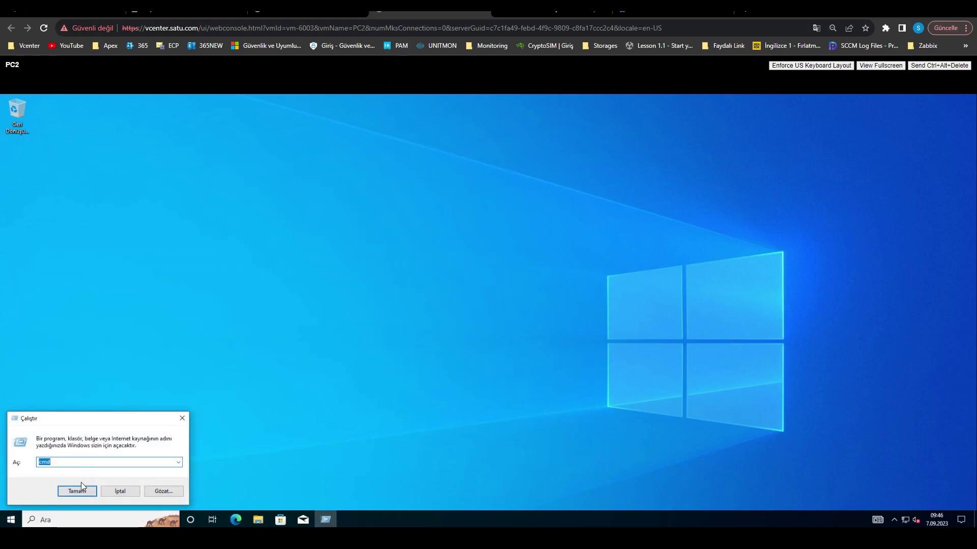
{"action": "left_click", "coordinate": [82, 489]}
{"action": "type", "text": "gpupdate /froce"}
{"action": "key", "text": "BackSpace"}
{"action": "key", "text": "BackSpace"}
{"action": "key", "text": "ctrl+shift+Tab"}
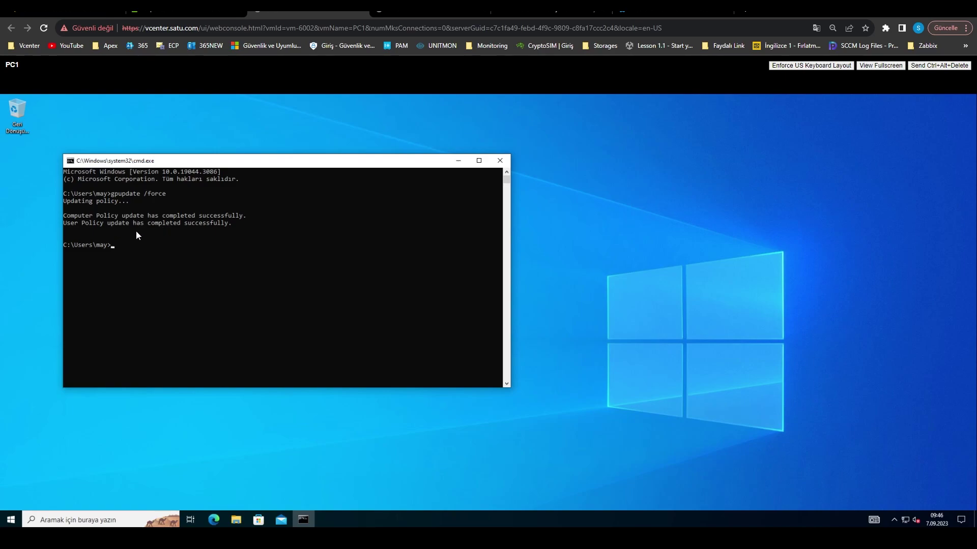
- Run lusrmgr.msc as administrator, entering the admin username and password
{"action": "left_click", "coordinate": [15, 524]}
{"action": "type", "text": "lusr"}
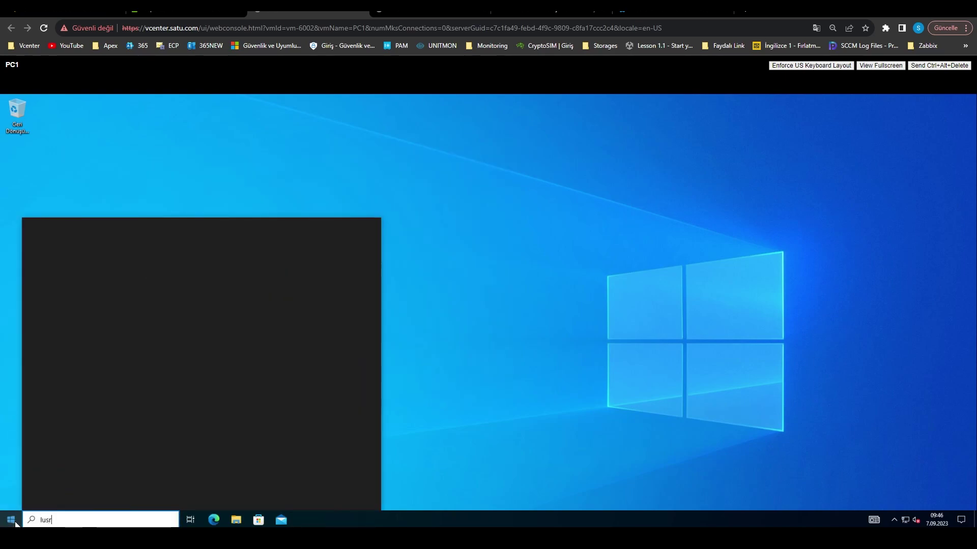
{"action": "type", "text": "mgr.msc"}
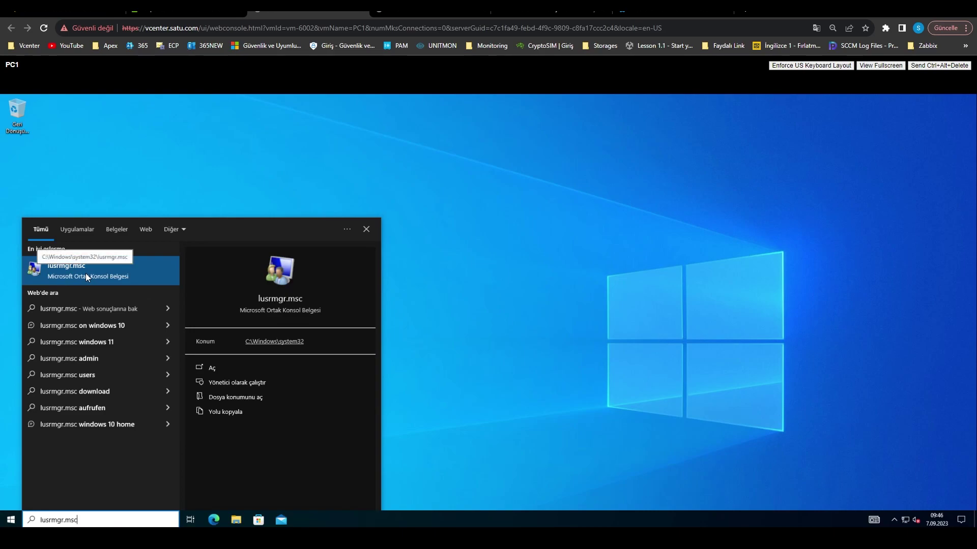
{"action": "right_click", "coordinate": [89, 277]}
{"action": "left_click", "coordinate": [119, 282]}
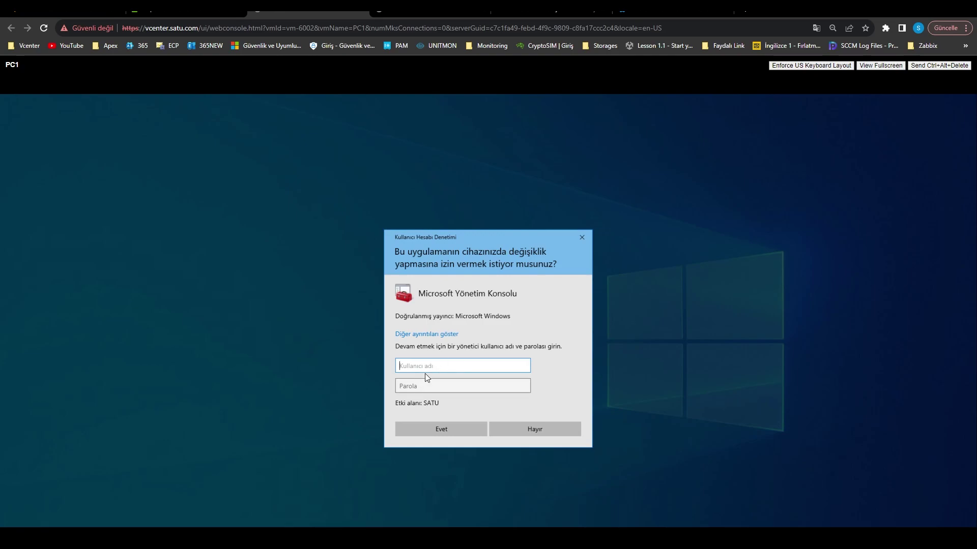
{"action": "type", "text": "samet"}
{"action": "key", "text": "Tab"}
{"action": "type", "text": "•••••••"}
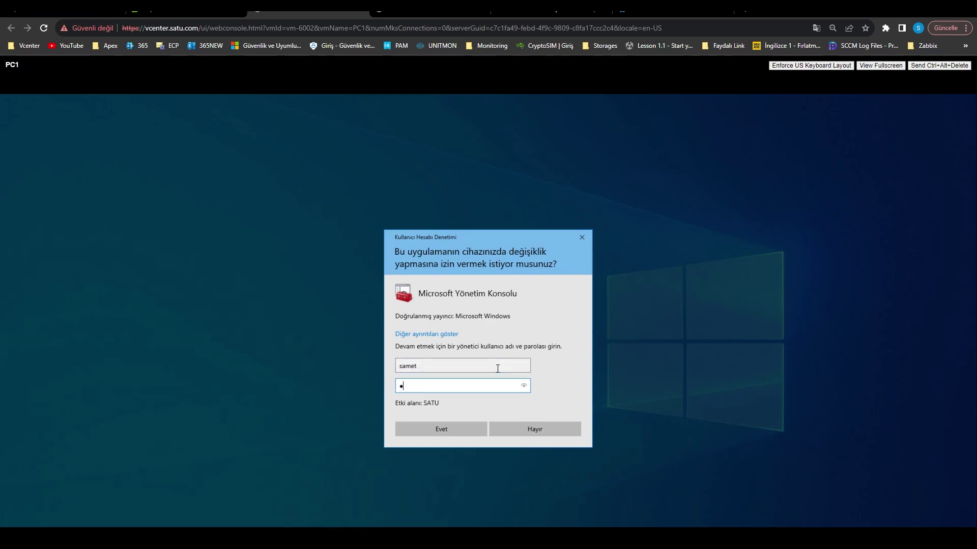
{"action": "type", "text": "••"}
{"action": "key", "text": "Return"}
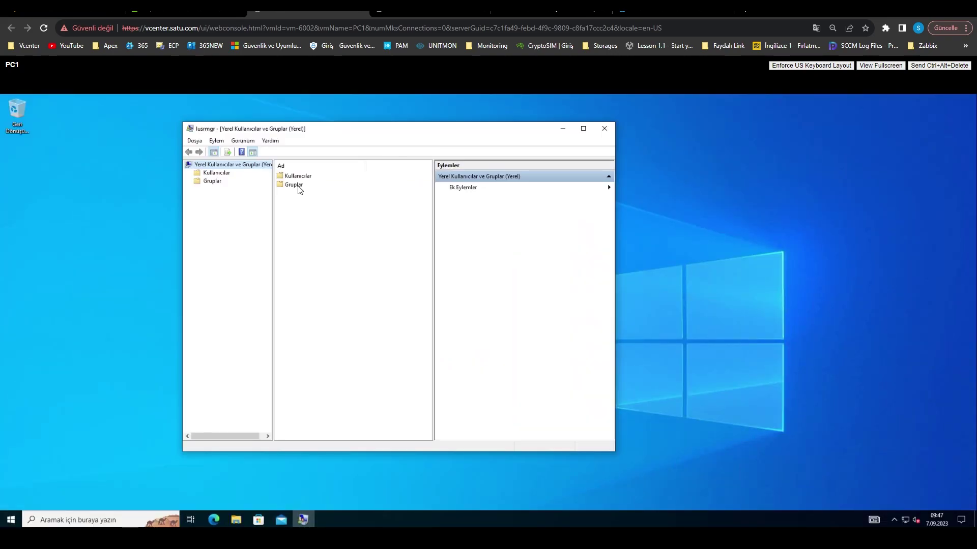
- Check that SATU\Local Admin is in the local Administrators group, then close Local Users and Groups
{"action": "left_click", "coordinate": [299, 186]}
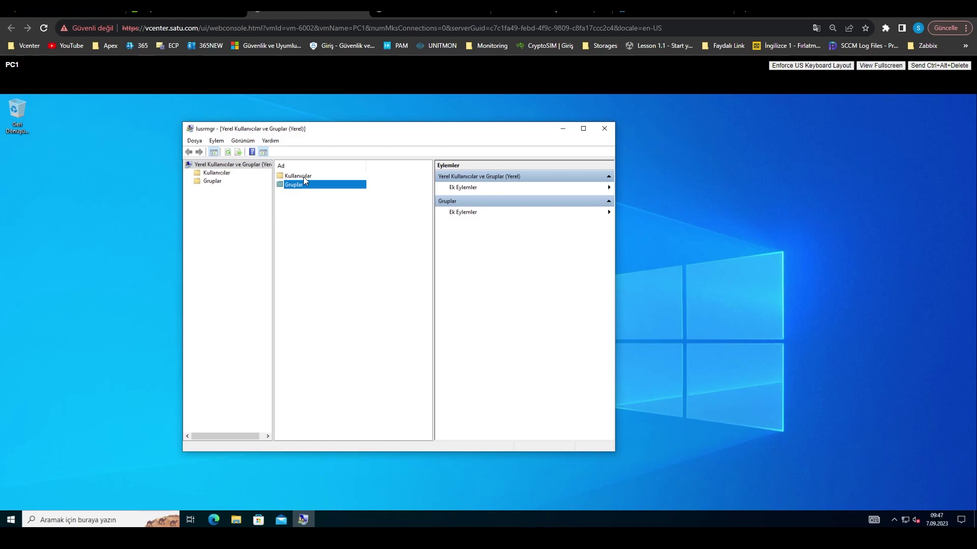
{"action": "key", "text": "Return"}
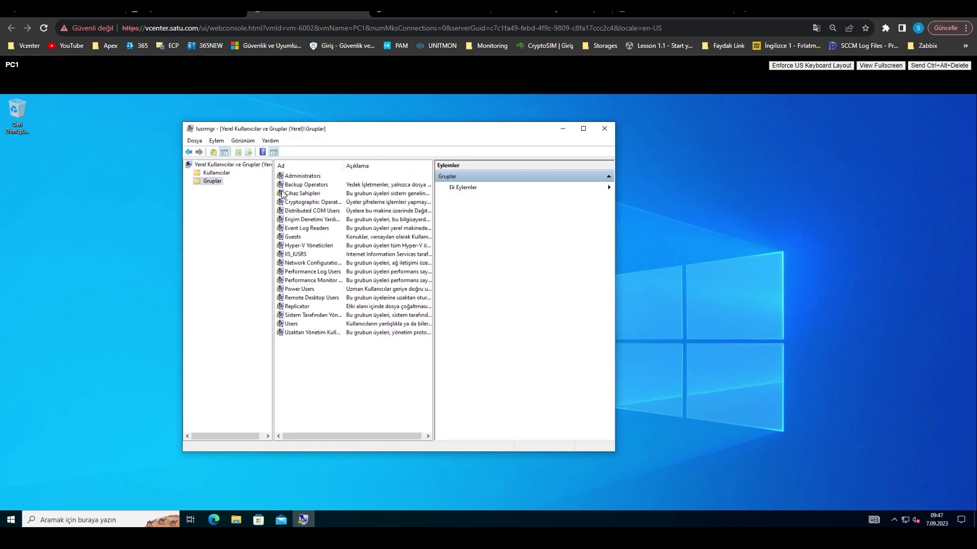
{"action": "left_click", "coordinate": [303, 176]}
{"action": "double_click", "coordinate": [303, 176]}
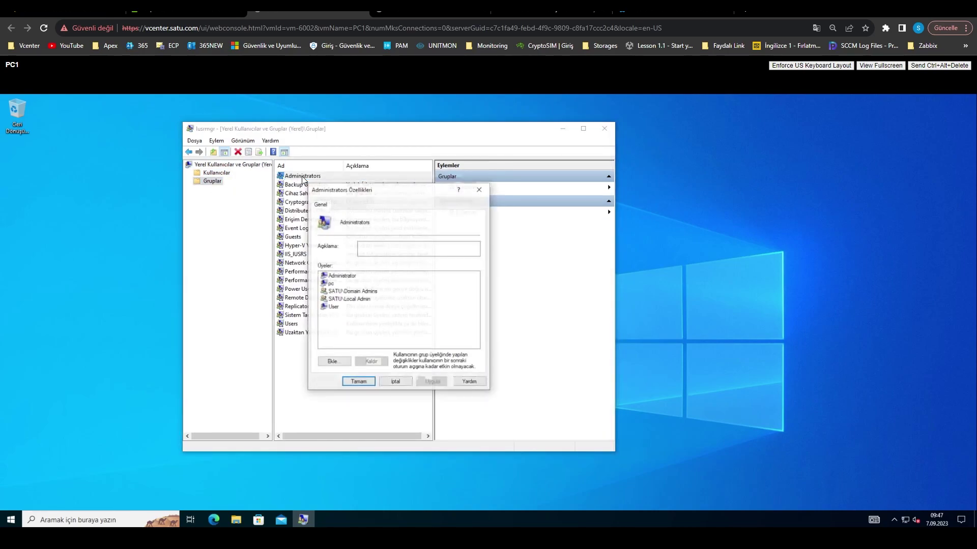
{"action": "left_click", "coordinate": [356, 299]}
{"action": "left_click", "coordinate": [359, 381]}
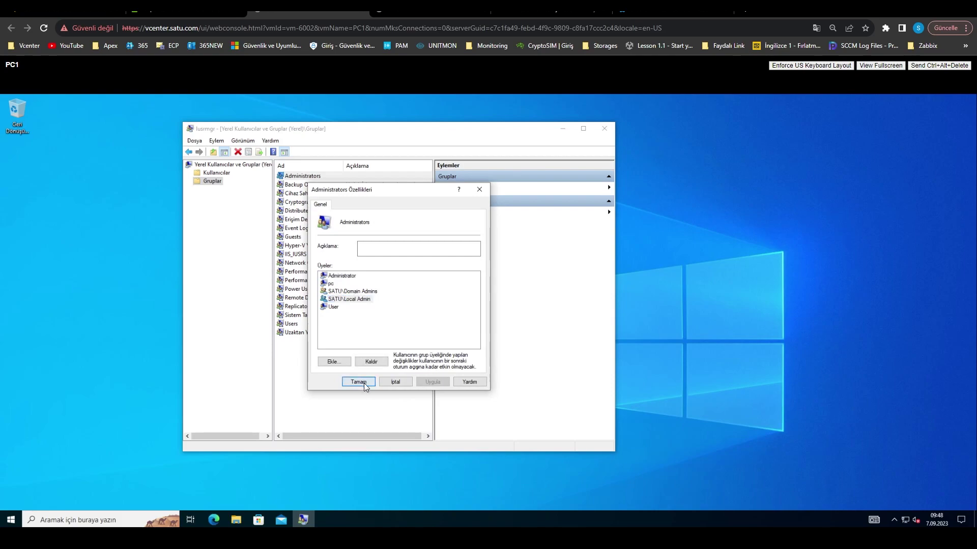
{"action": "left_click", "coordinate": [604, 128]}
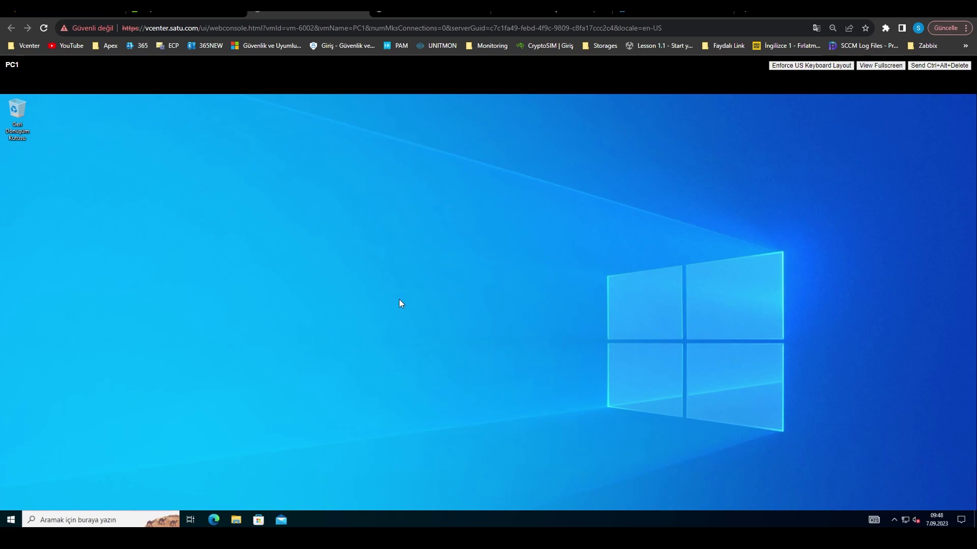
- Launch the Windows Defender Firewall console as administrator and show its Inbound Rules
{"action": "right_click", "coordinate": [11, 520]}
{"action": "left_click", "coordinate": [44, 475]}
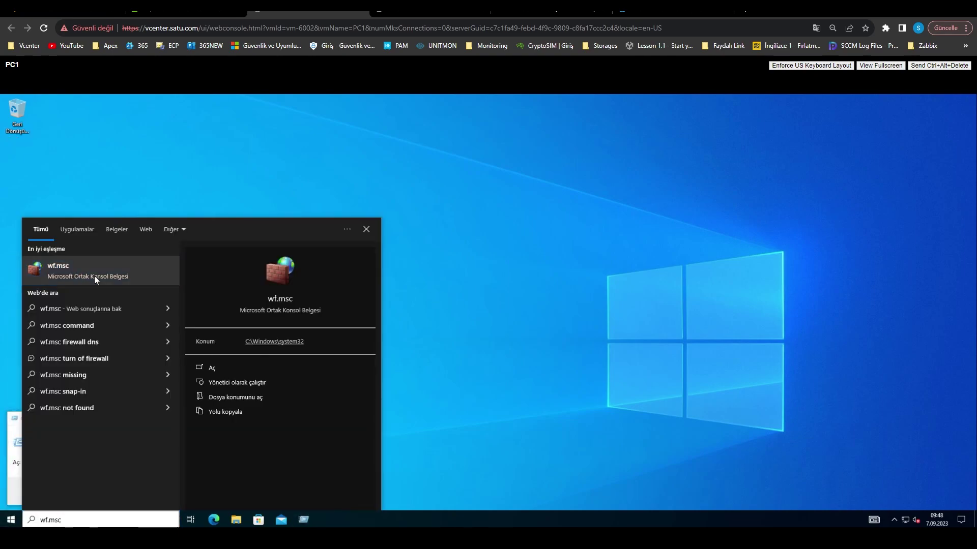
{"action": "right_click", "coordinate": [94, 276]}
{"action": "left_click", "coordinate": [119, 283]}
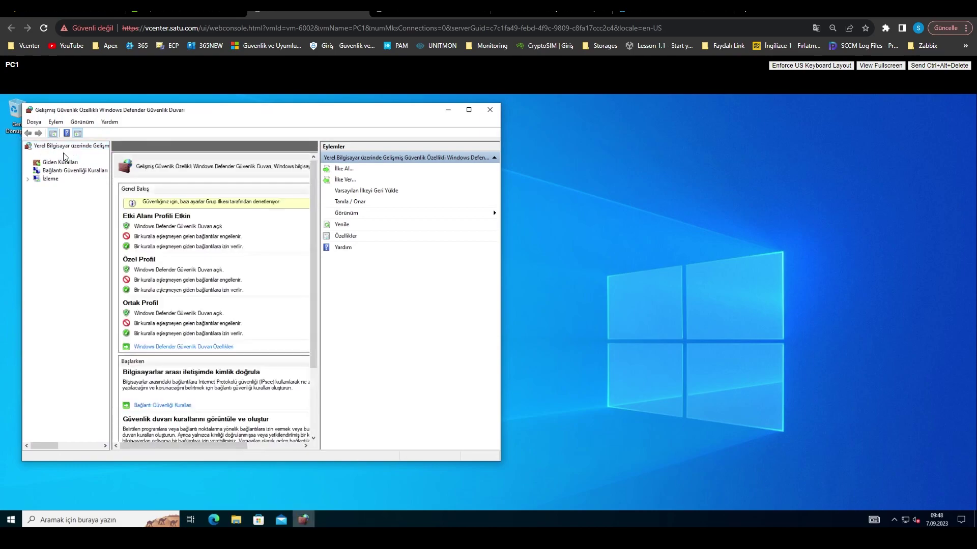
{"action": "left_click", "coordinate": [60, 154]}
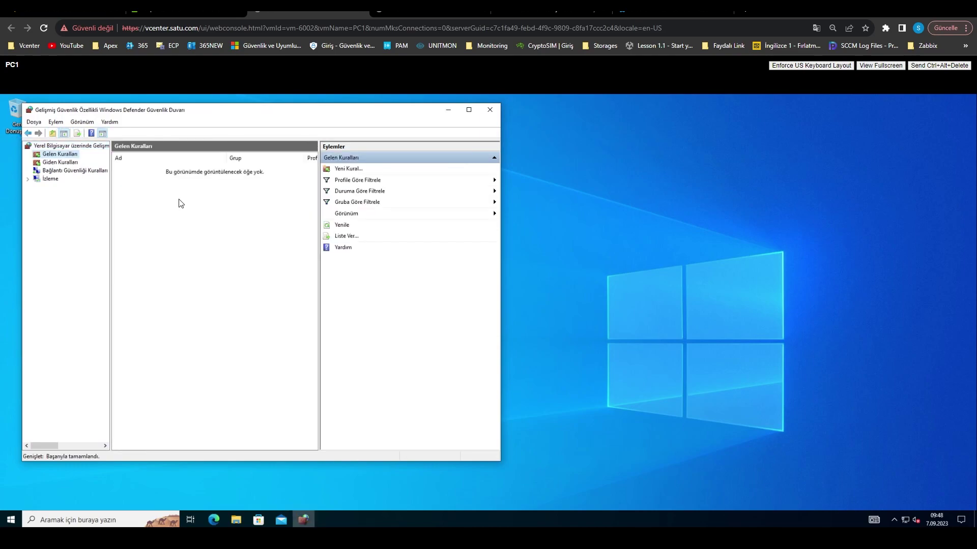
{"action": "left_click_drag", "start_coordinate": [216, 110], "coordinate": [362, 113]}
- Check the Allow_FromGPO rule's scope restricts remote address to 192.168.55.72, then close it
{"action": "left_click", "coordinate": [298, 173]}
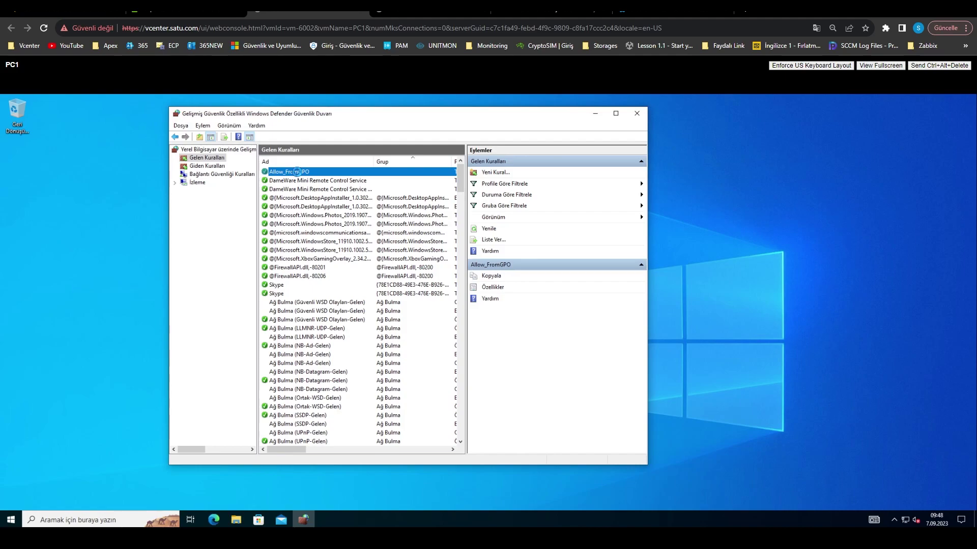
{"action": "double_click", "coordinate": [297, 172]}
{"action": "left_click", "coordinate": [372, 188]}
{"action": "left_click", "coordinate": [333, 187]}
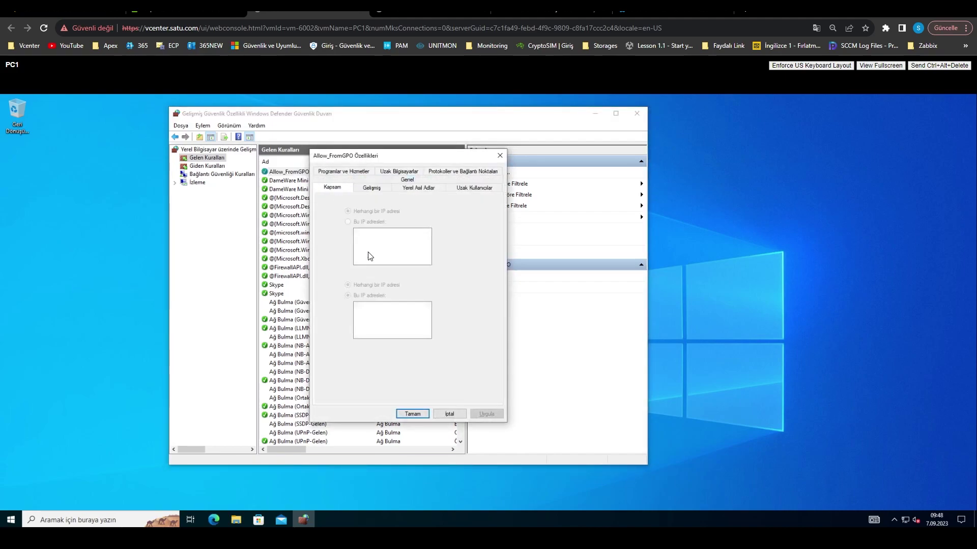
{"action": "left_click", "coordinate": [392, 306]}
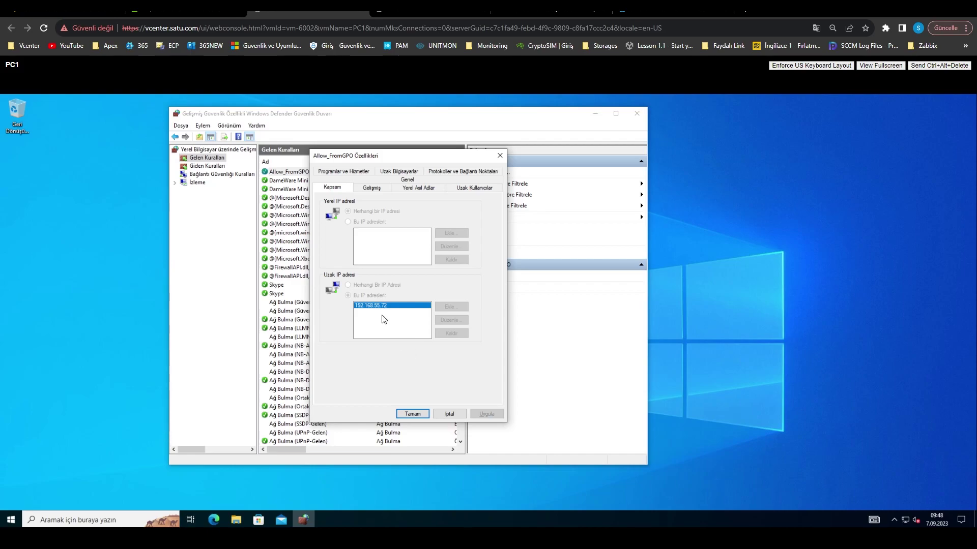
{"action": "left_click", "coordinate": [450, 413]}
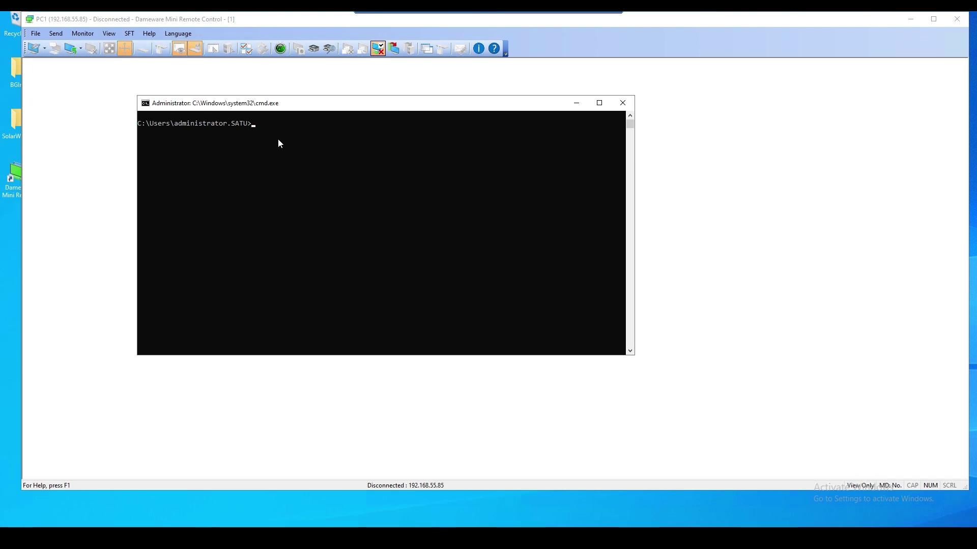
- Ping pc1 and pc2, confirming 0% loss for both, then close the command window
{"action": "type", "text": "ping pc1"}
{"action": "key", "text": "Return"}
{"action": "key", "text": "ctrl+c"}
{"action": "key", "text": "Up"}
{"action": "key", "text": "BackSpace"}
{"action": "type", "text": "2"}
{"action": "key", "text": "Return"}
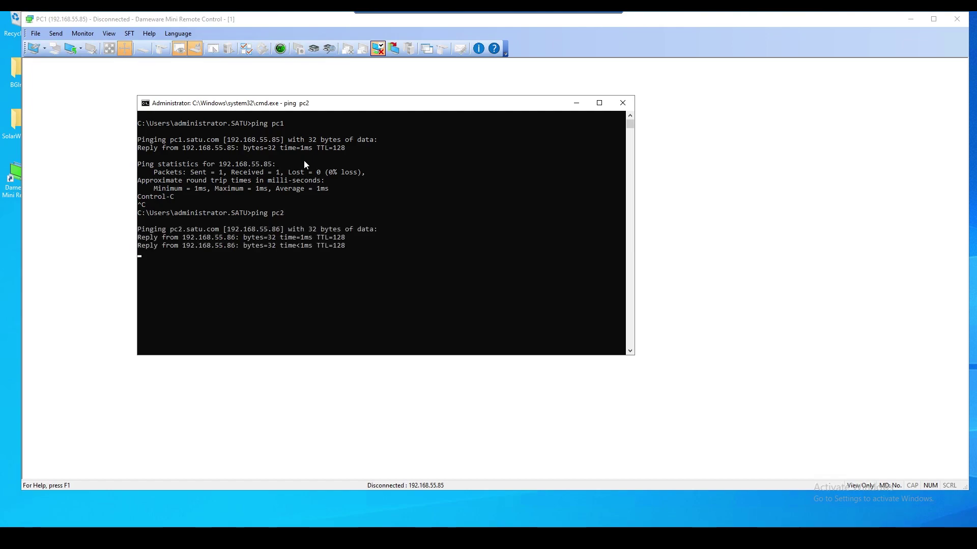
{"action": "key", "text": "ctrl+c"}
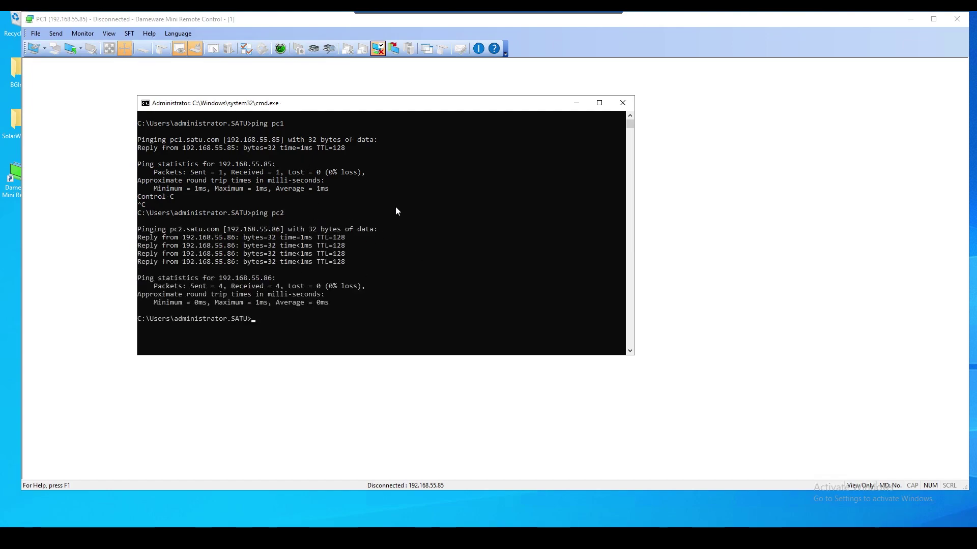
{"action": "key", "text": "alt+F4"}
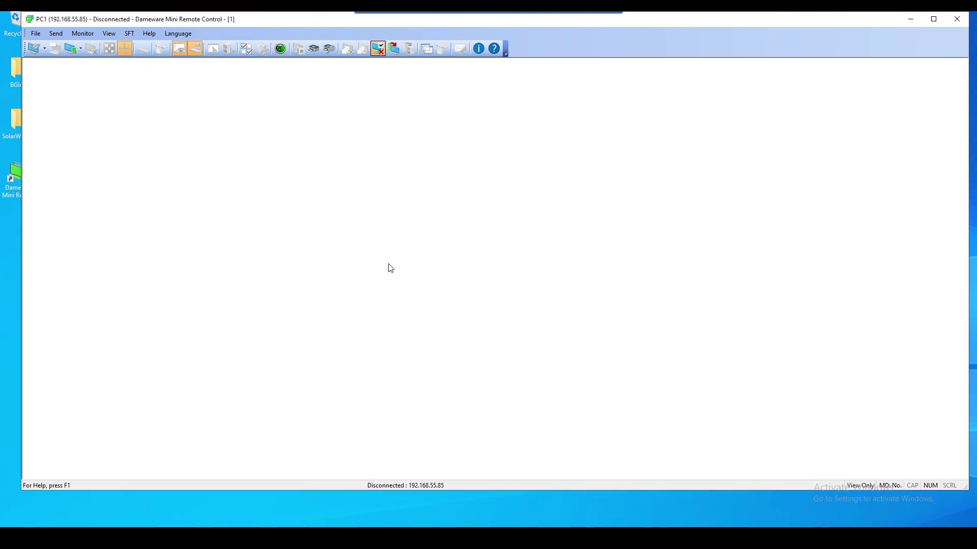